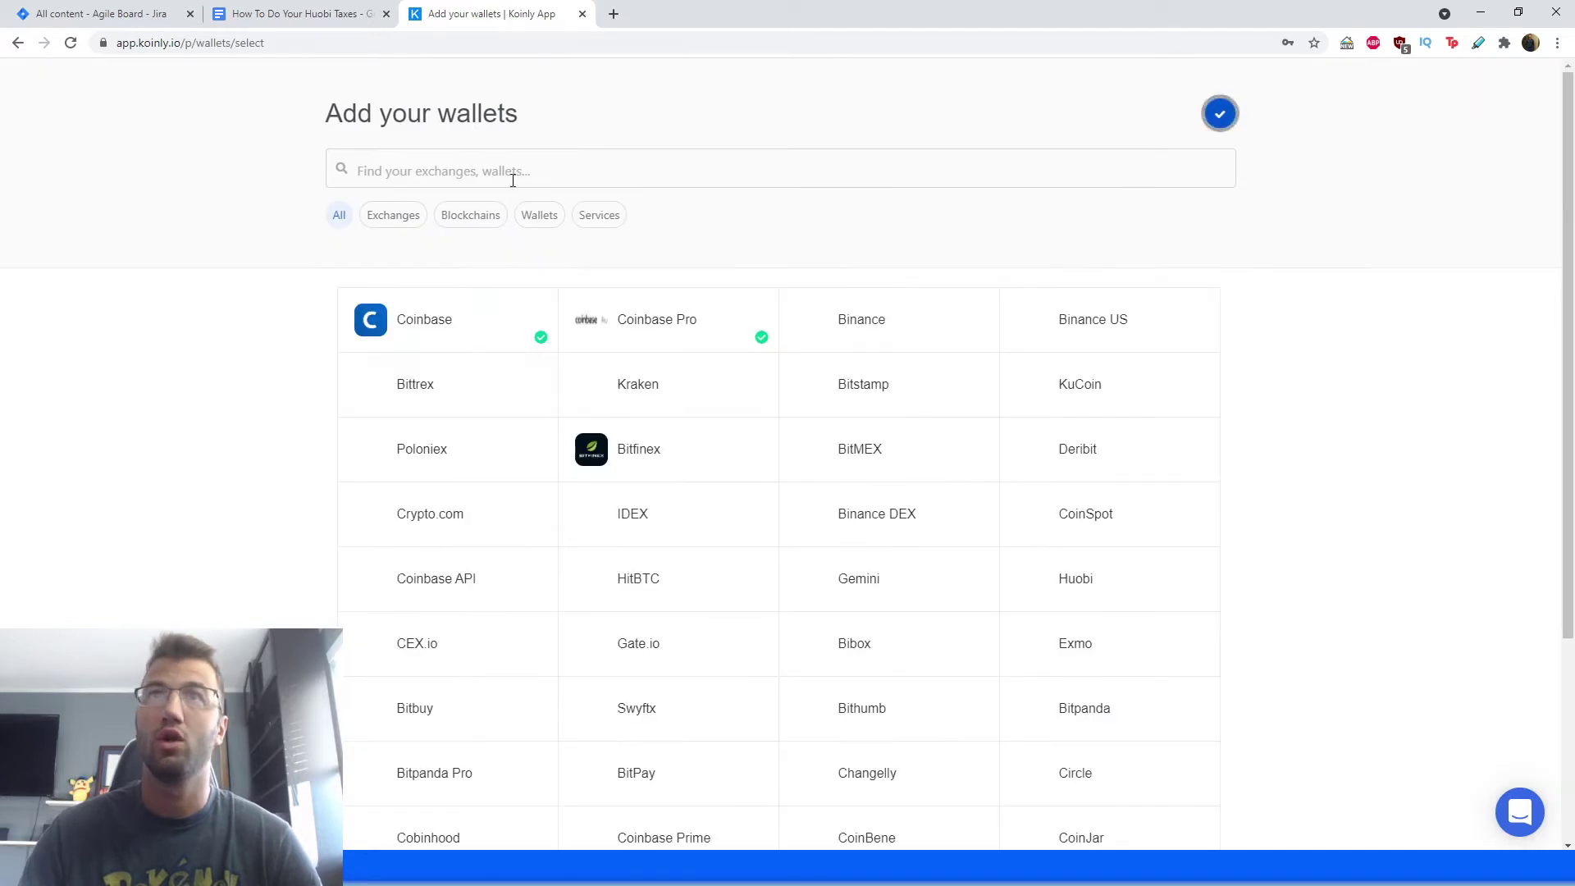
Search the wallet and exchange list for Huobi and select it to add as a wallet
text(h)
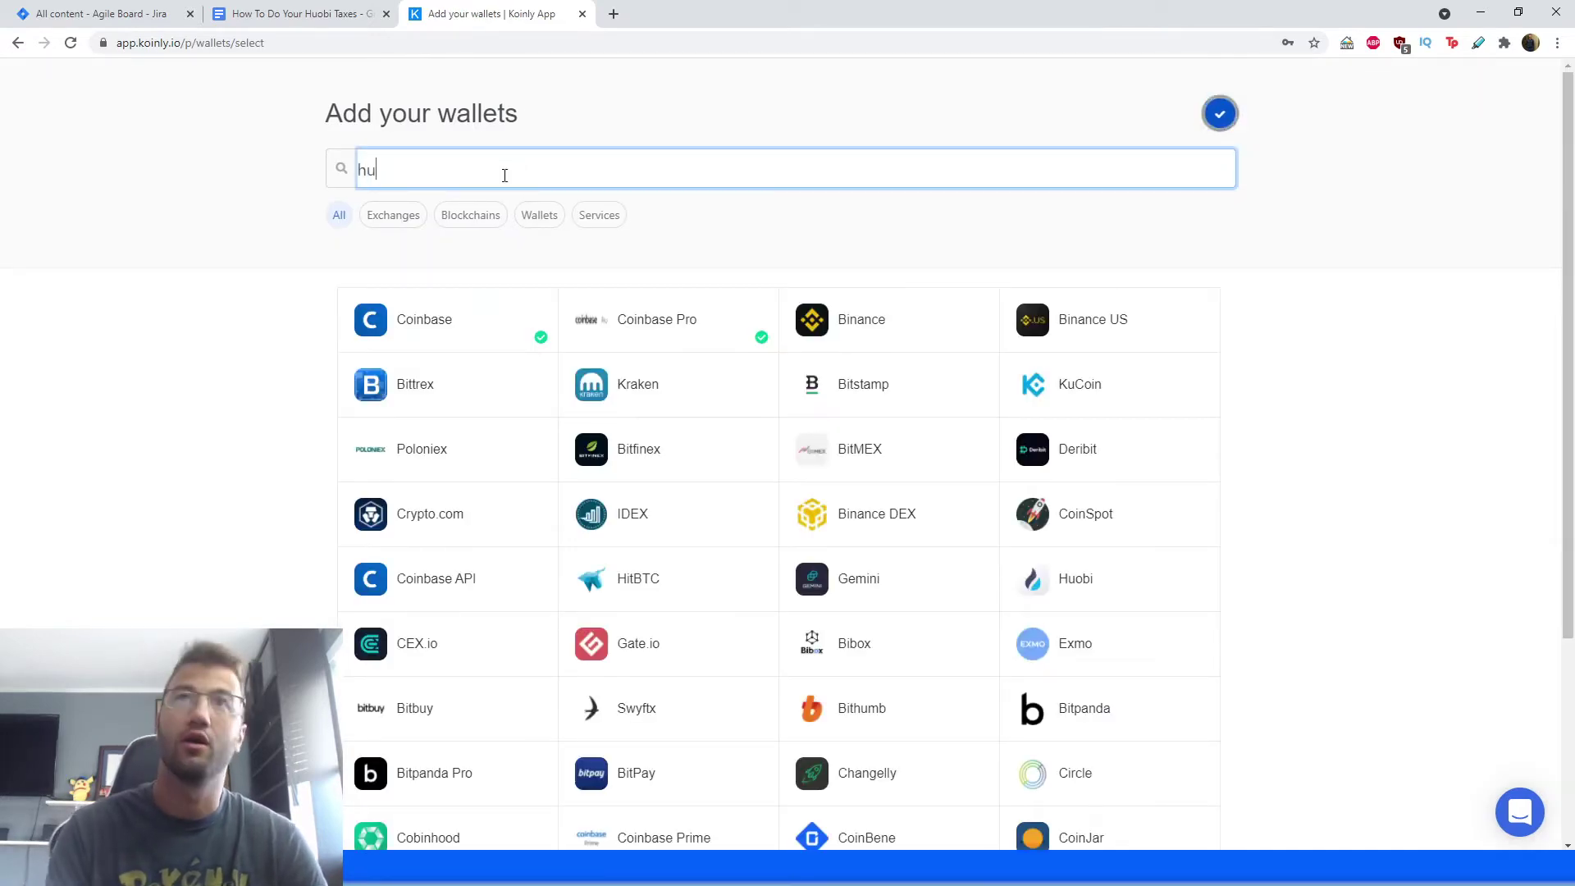
text(u)
click(458, 328)
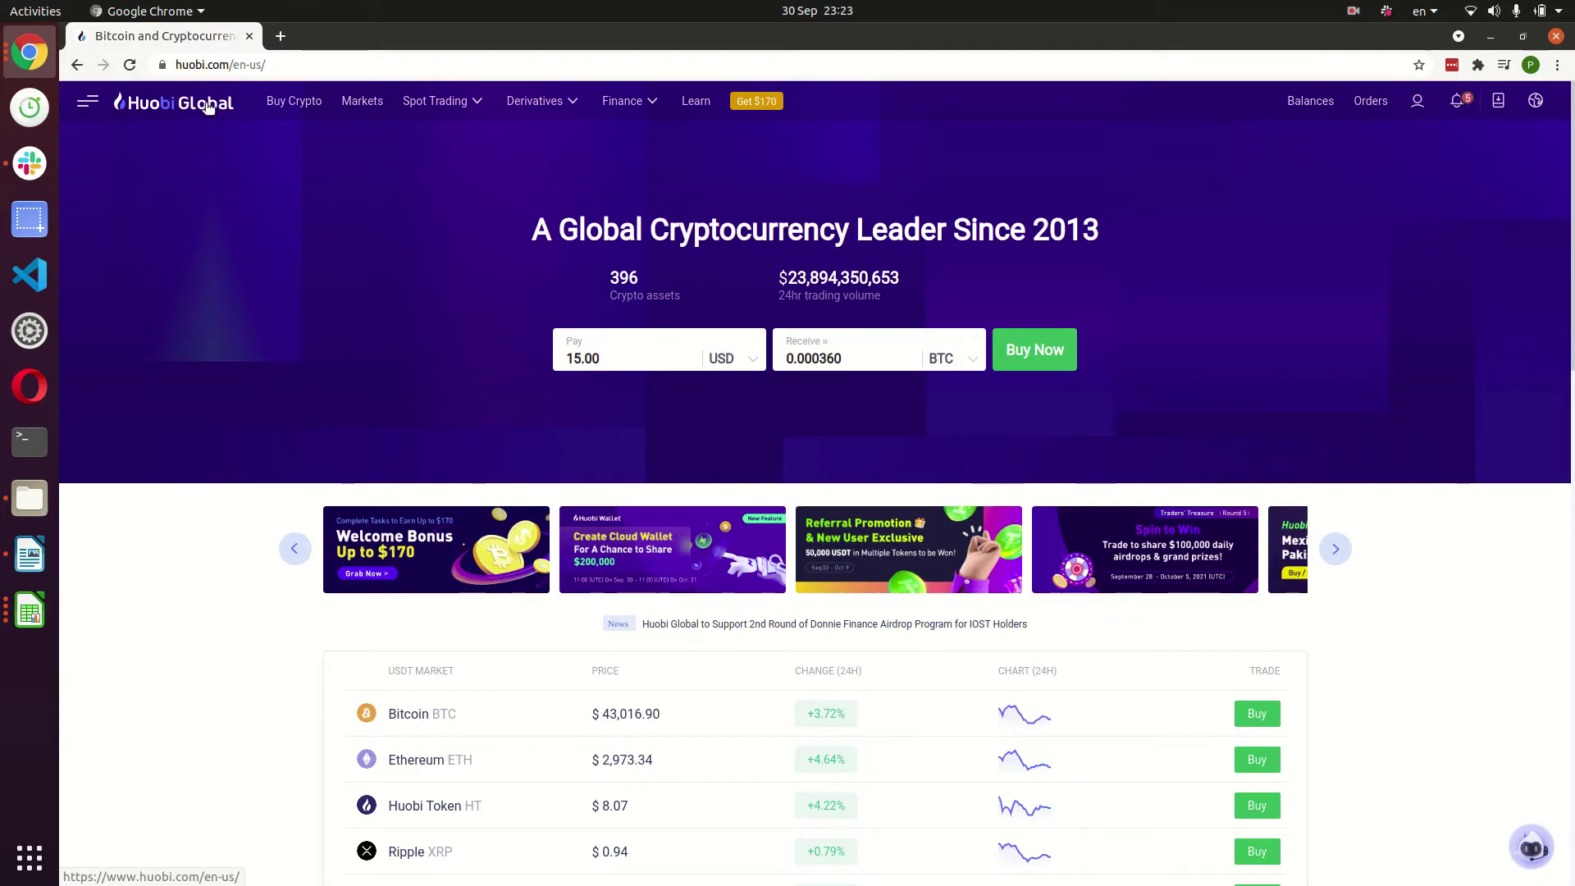
Switch to the Huobi Global site and open the order history for Exchange & Margin Orders
mouse_move(1370, 100)
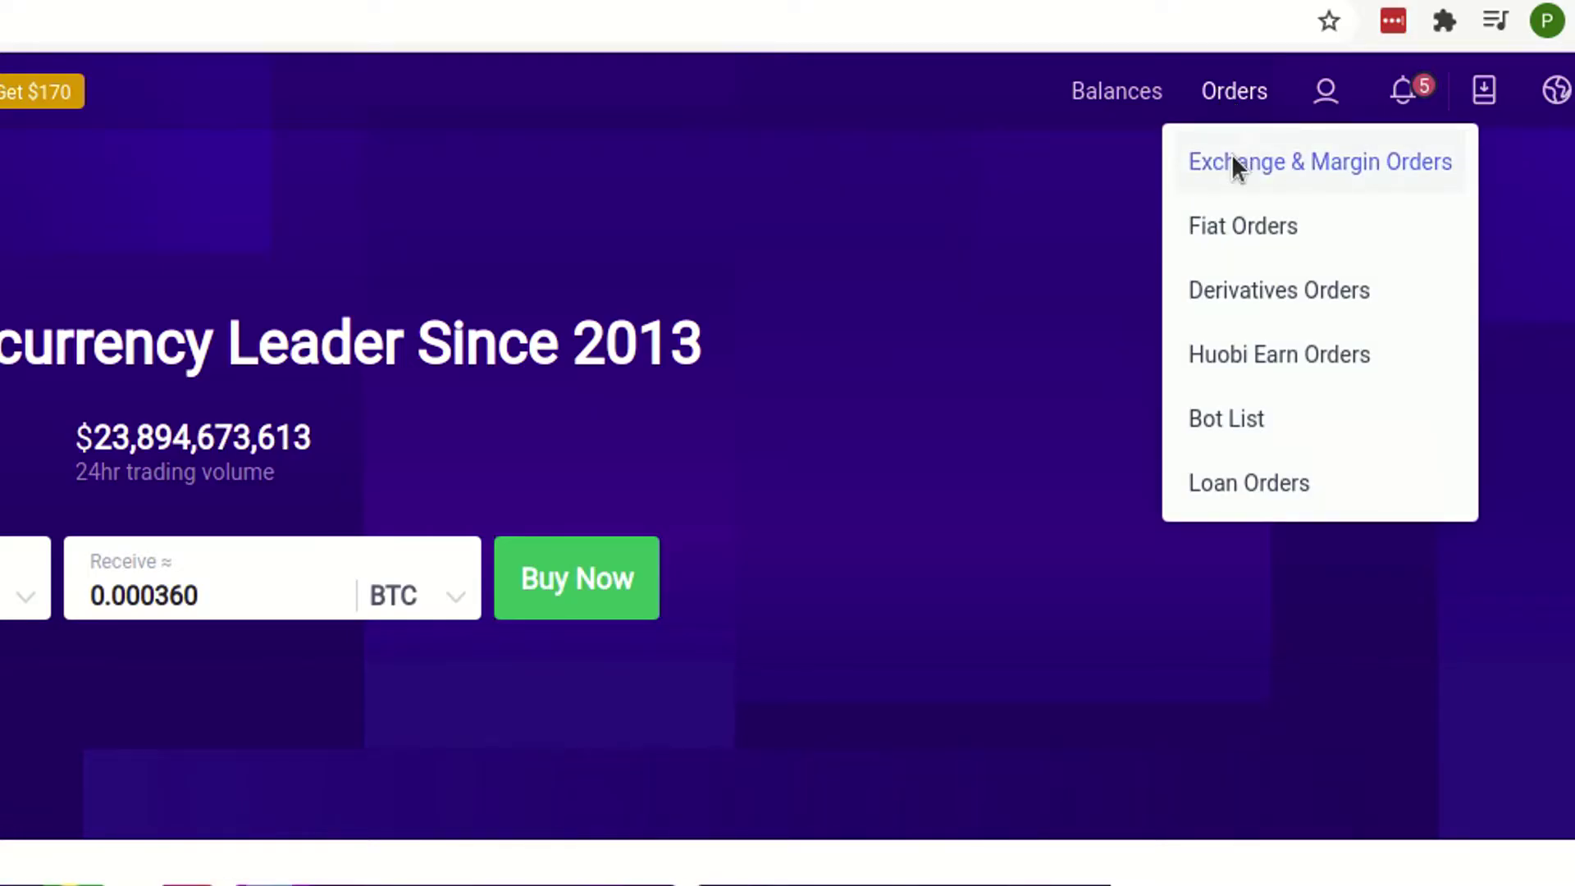
click(1233, 157)
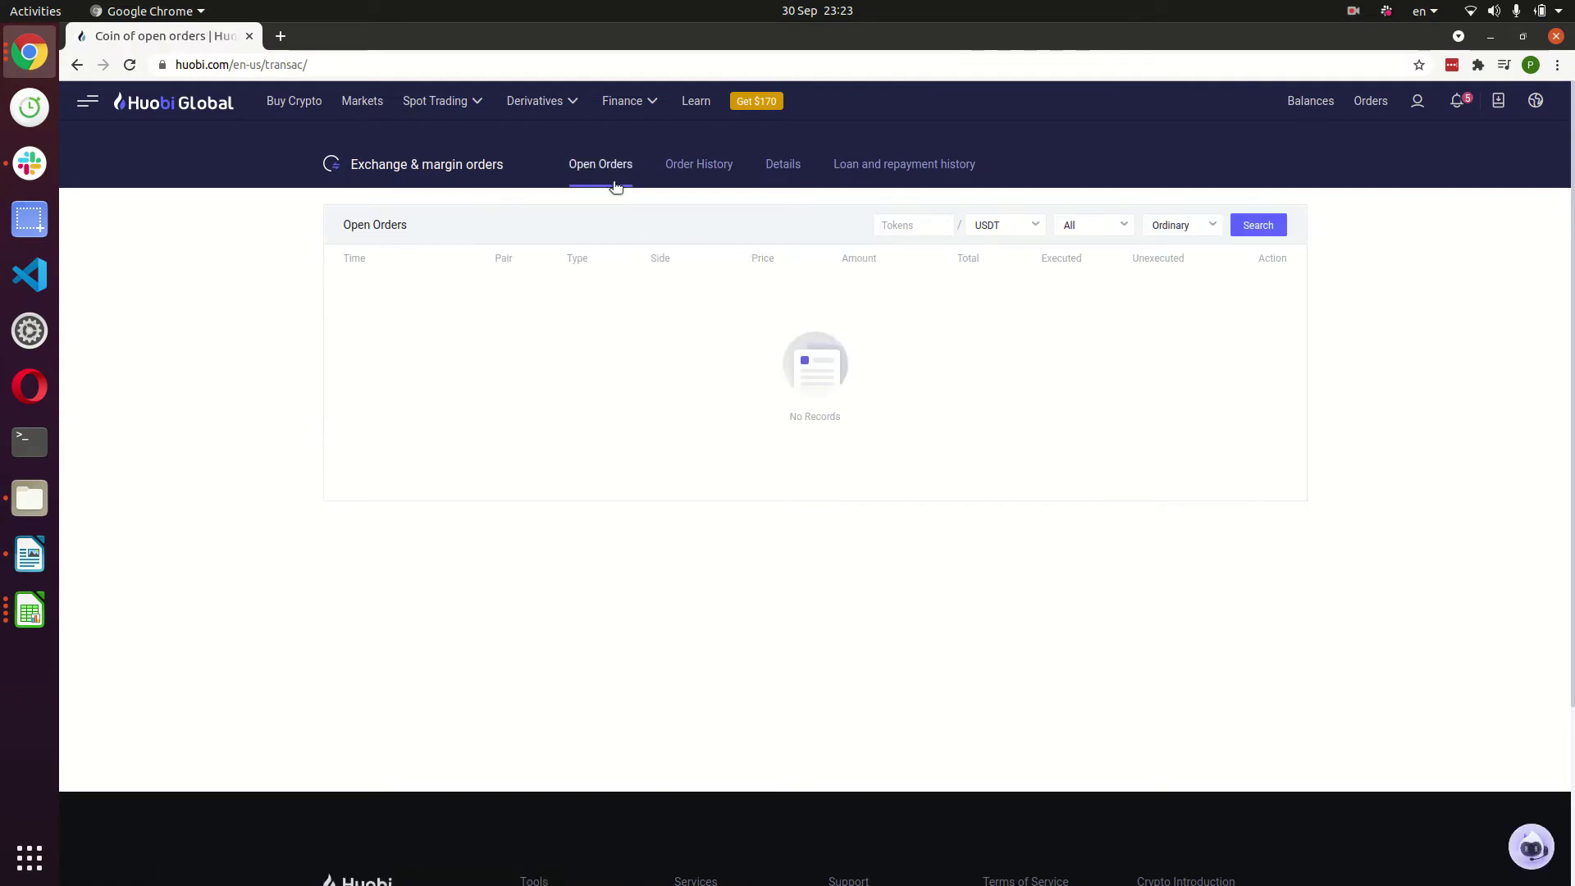
click(706, 167)
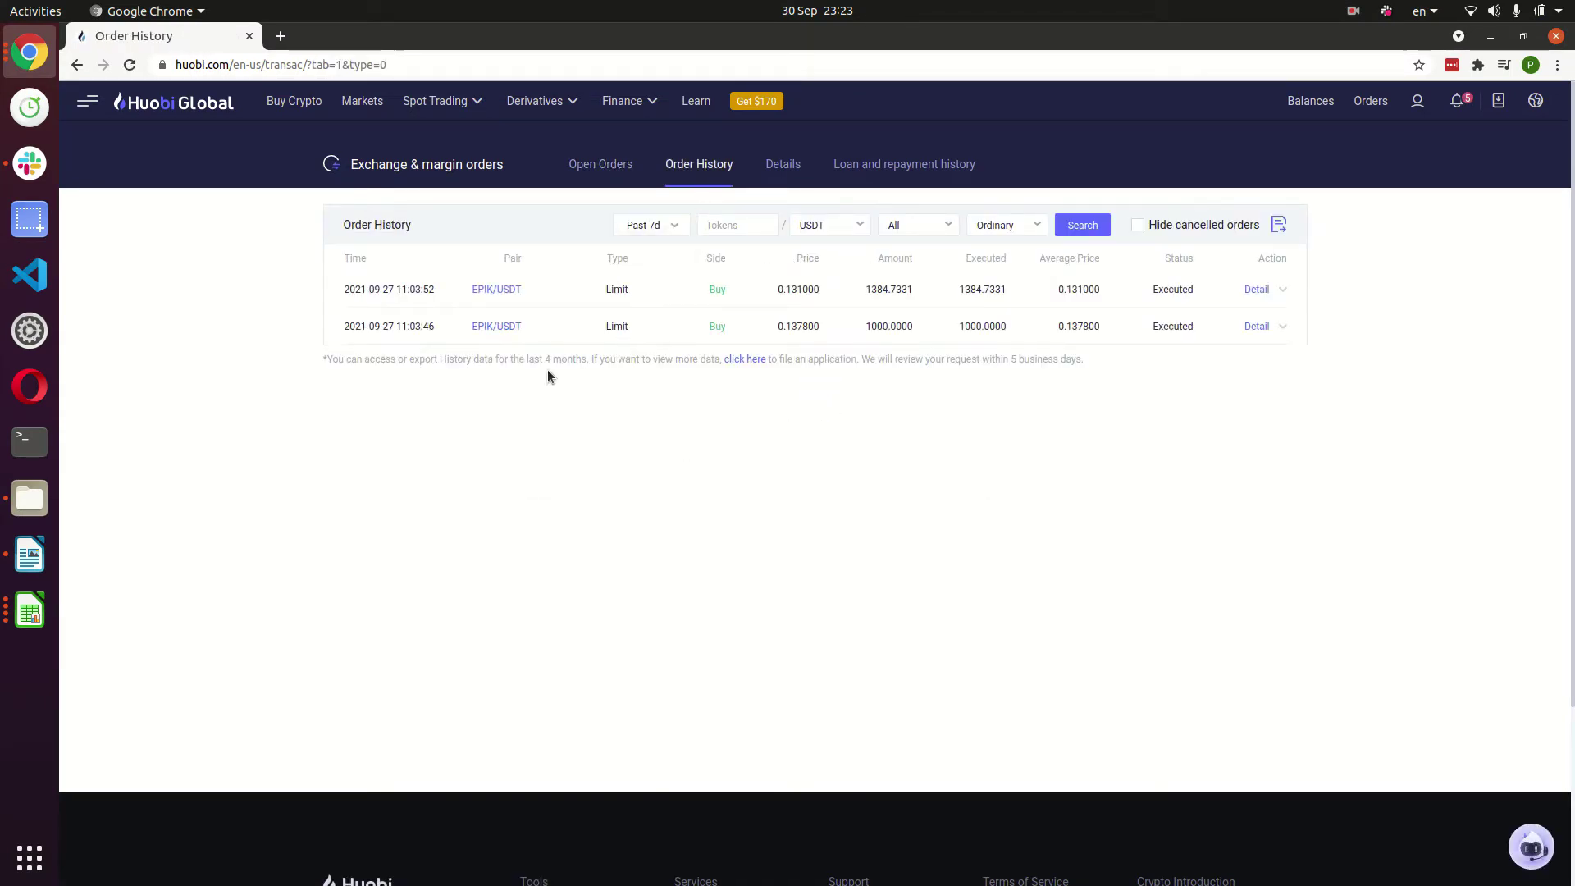
drag(543, 360, 585, 362)
click(715, 423)
Set the order history's custom date range to 2021/06/02 - 2021/09/30 and export the orders to a file
click(630, 321)
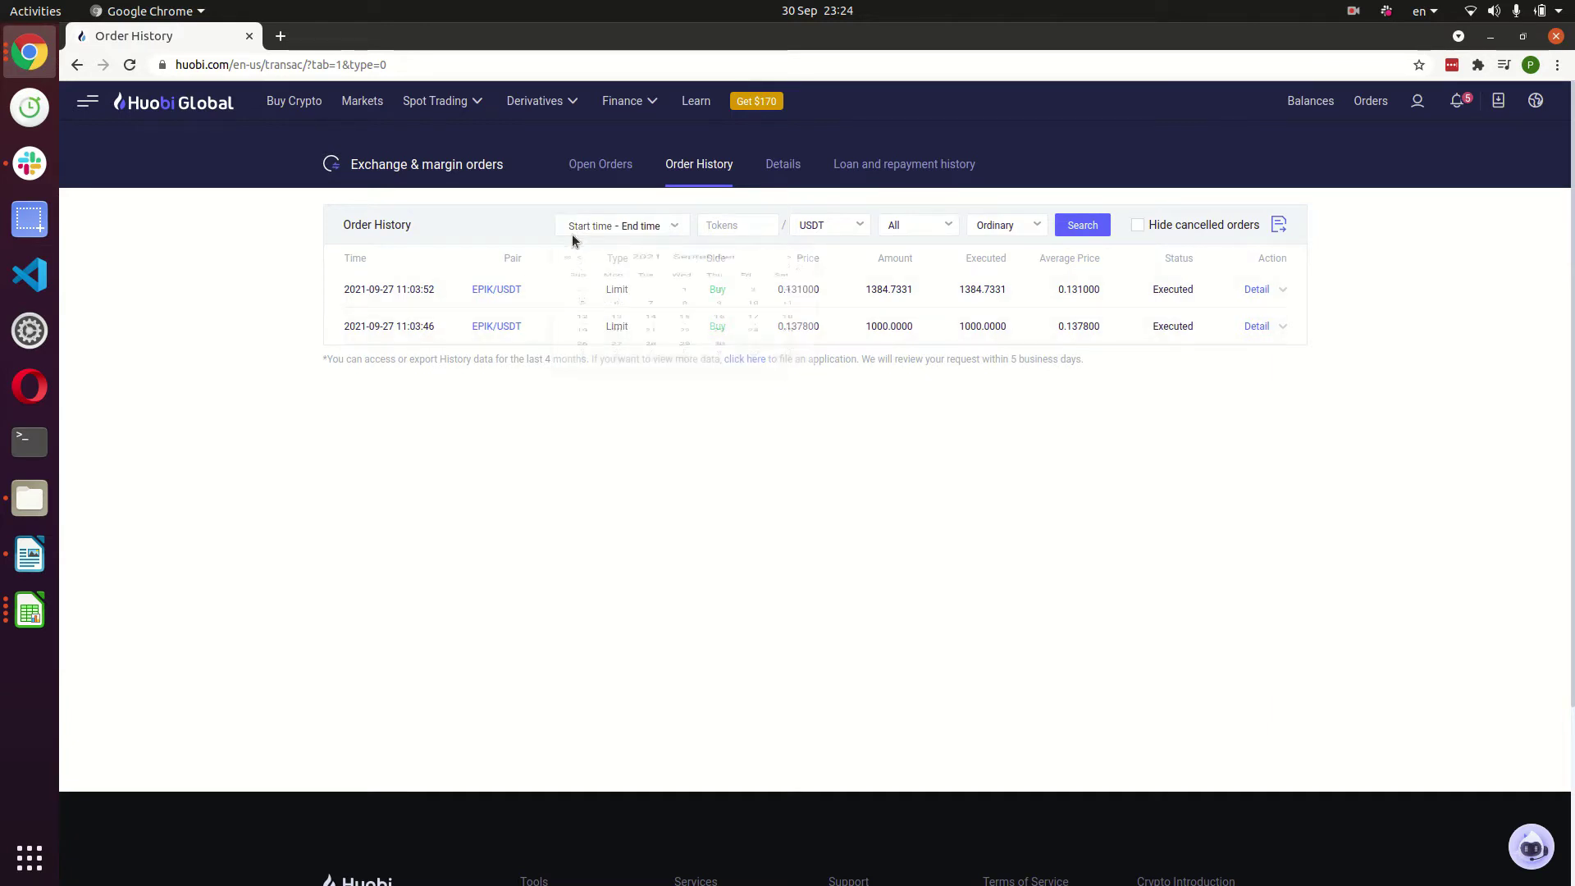
click(583, 273)
click(582, 273)
click(583, 275)
click(583, 274)
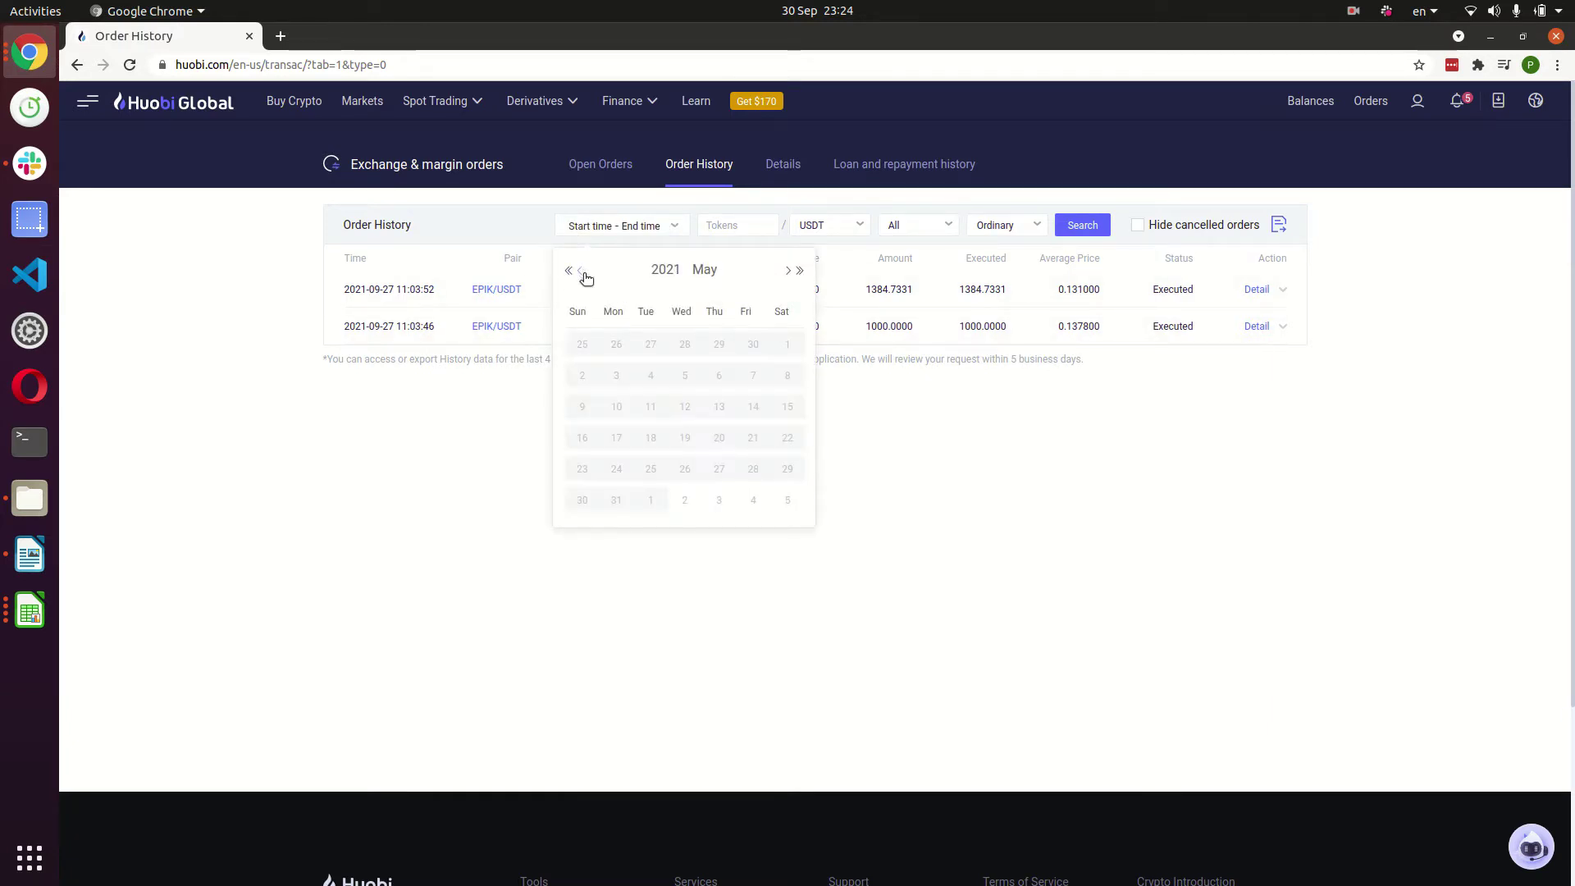
click(785, 275)
click(688, 342)
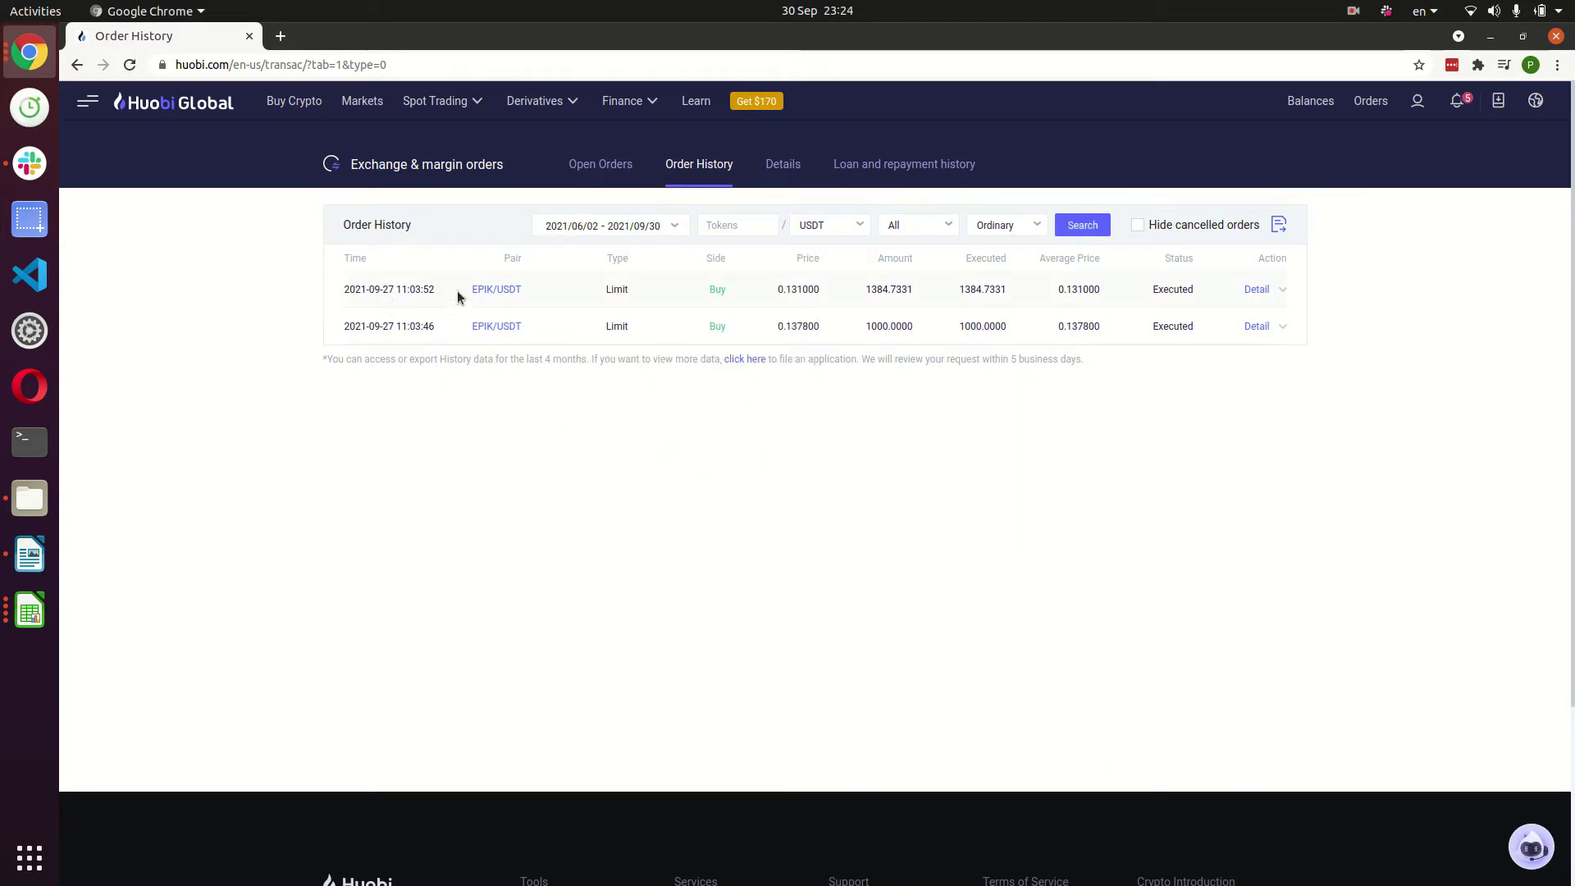
click(1281, 227)
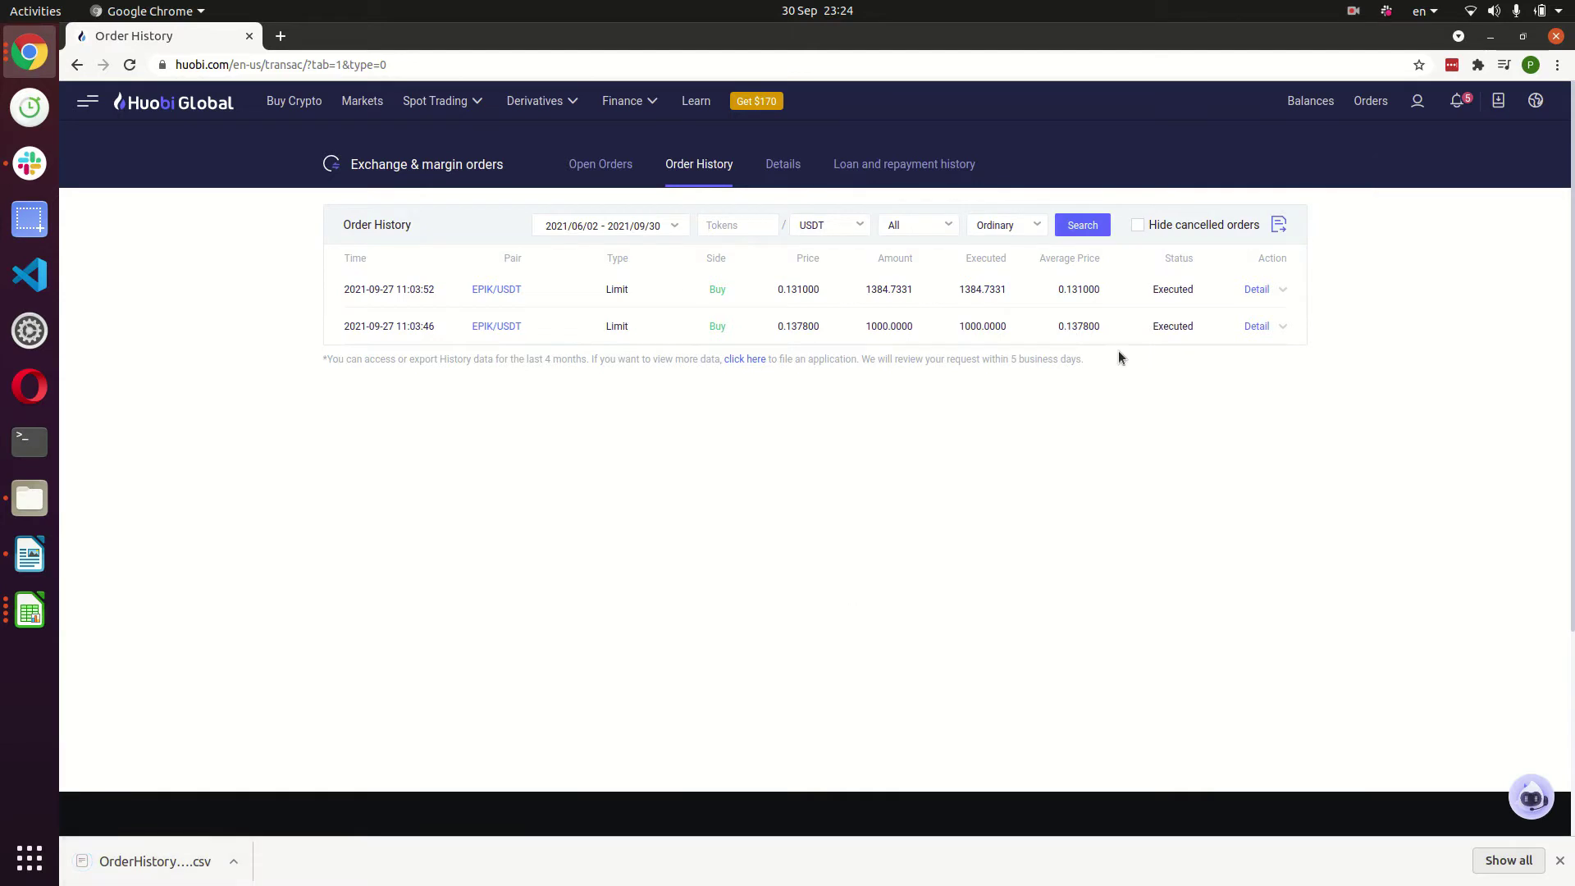
Open the deposit and withdrawal history of the Exchange Account
mouse_move(1371, 100)
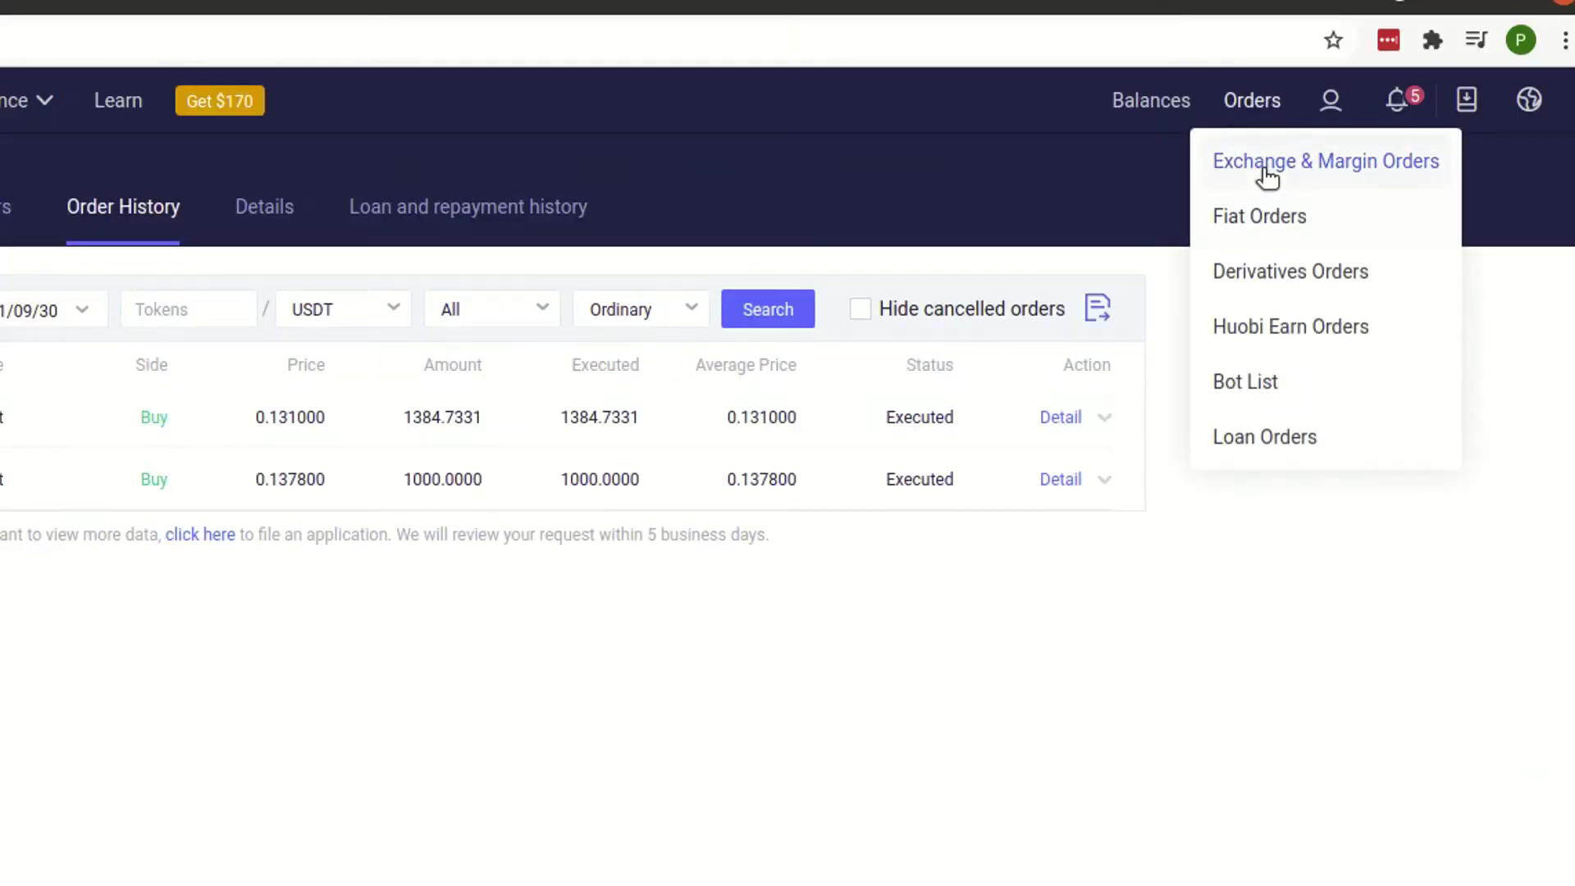
mouse_move(1152, 100)
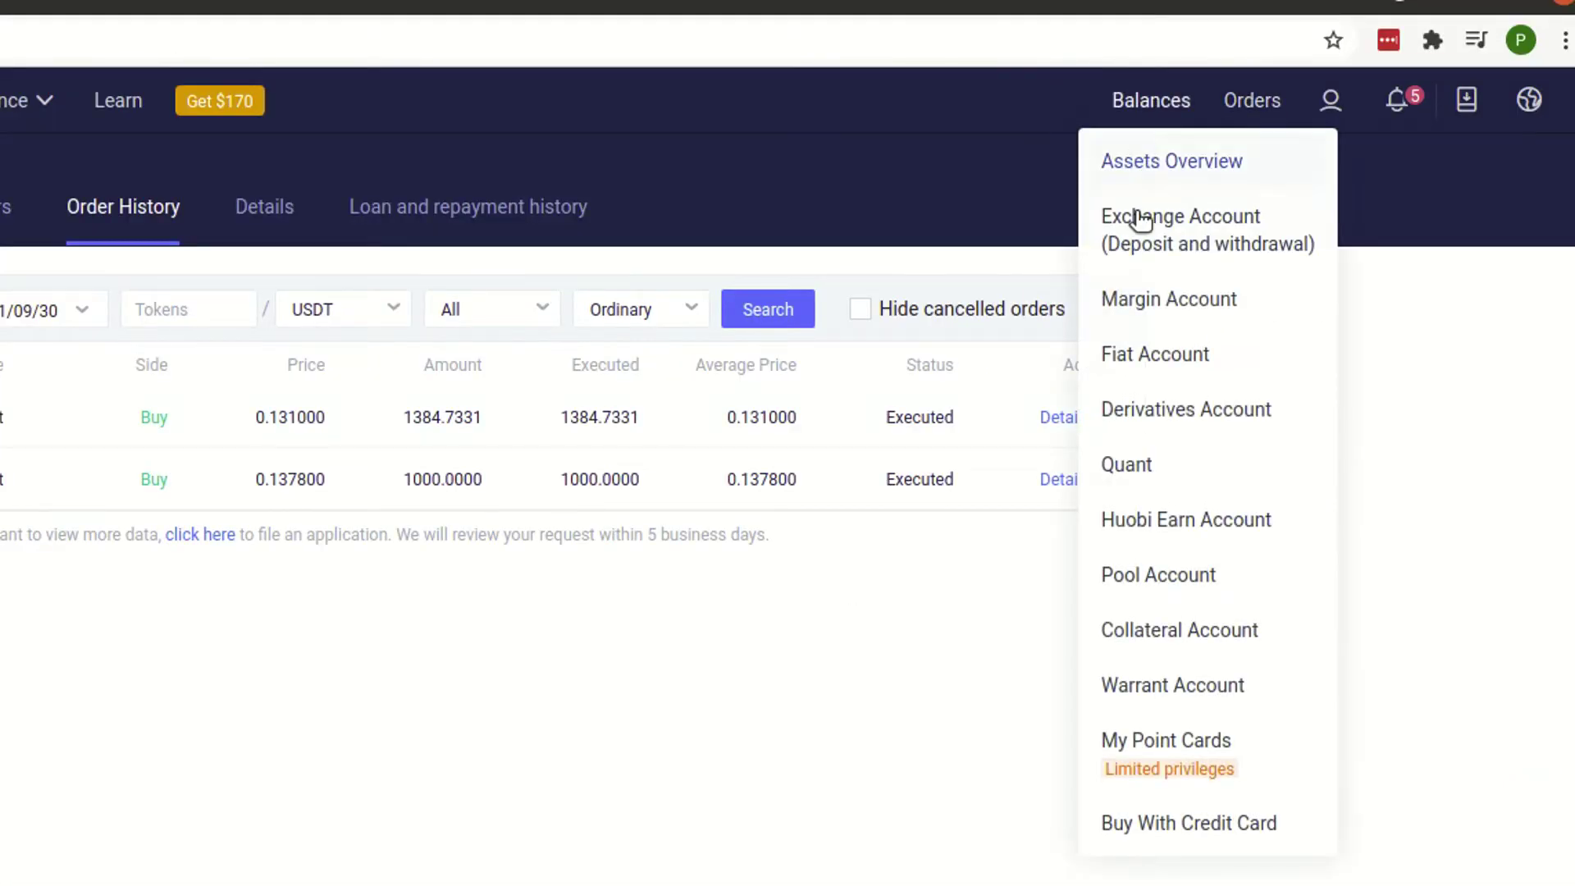
click(1166, 242)
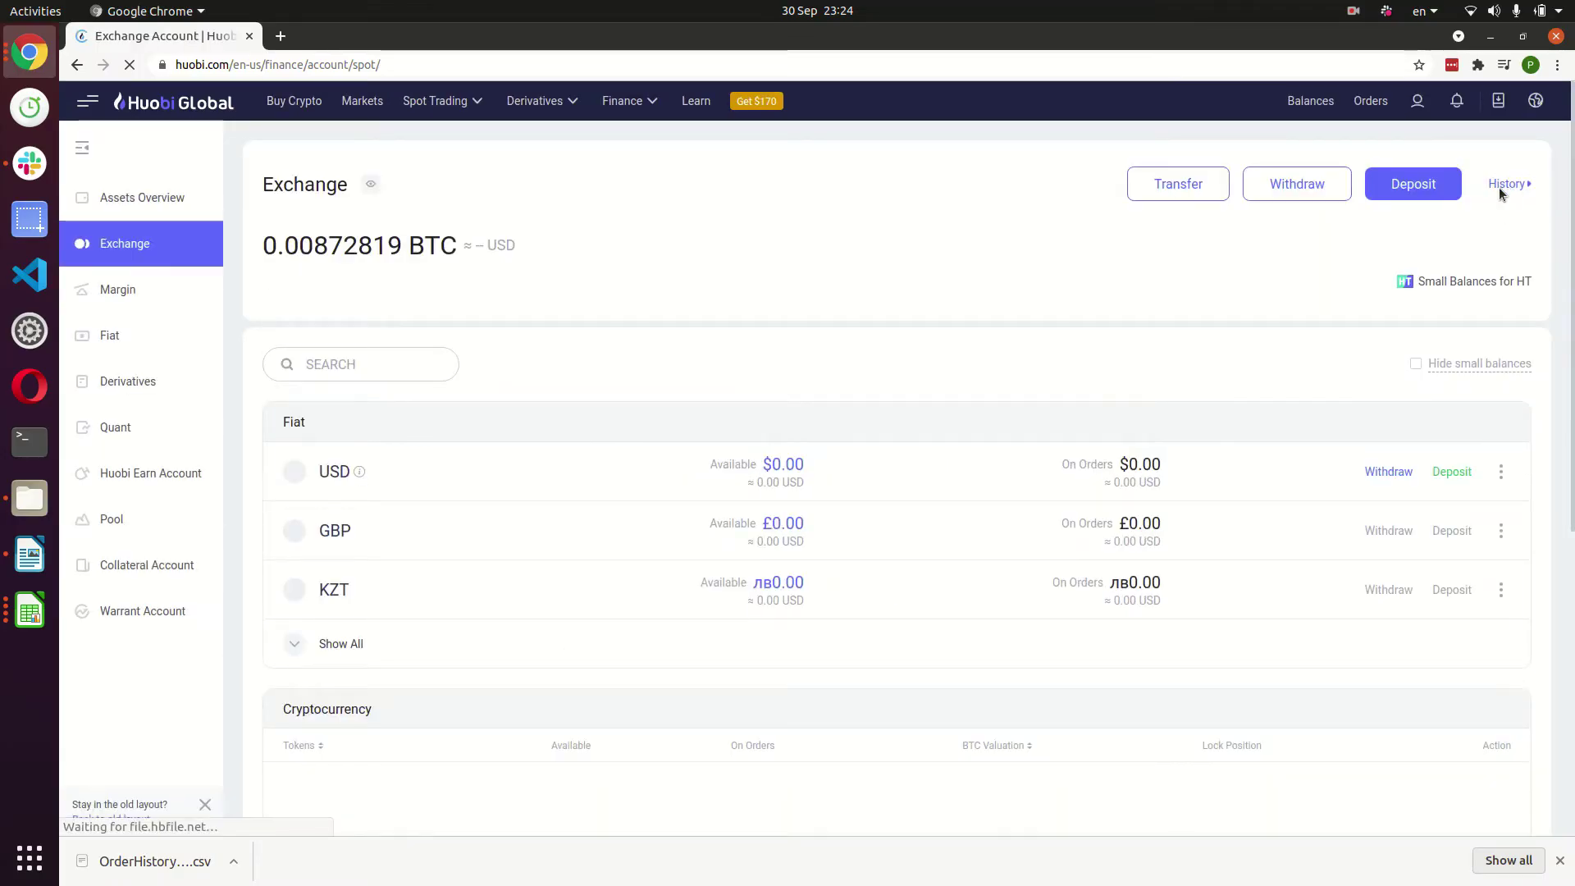
click(1510, 184)
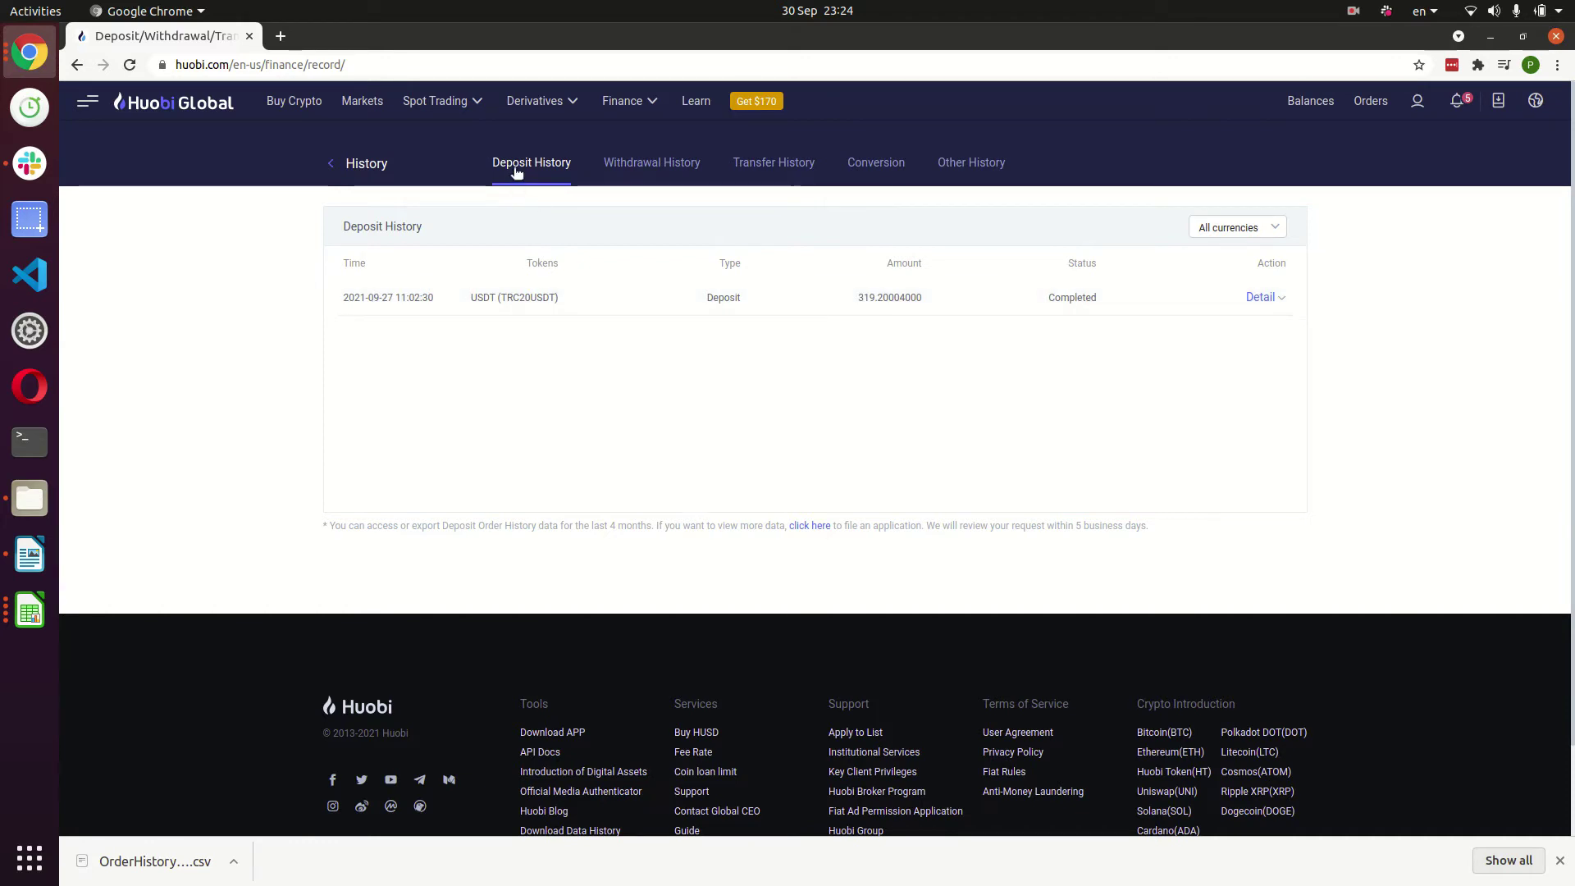
Check the withdrawal, conversion and other history records, and return to the deposit history
click(645, 167)
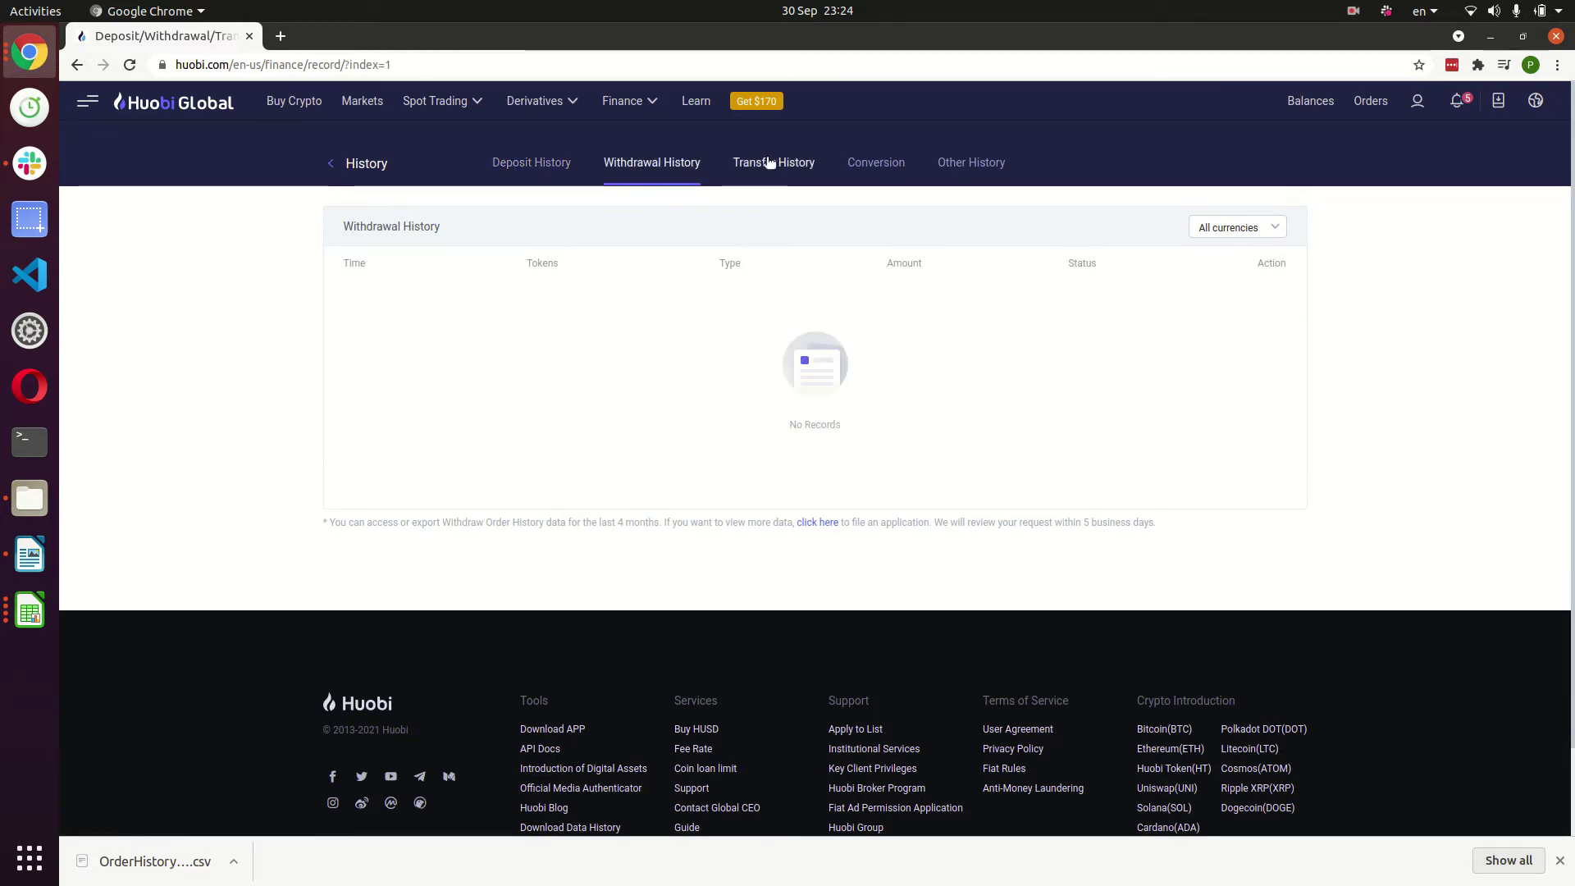
click(887, 163)
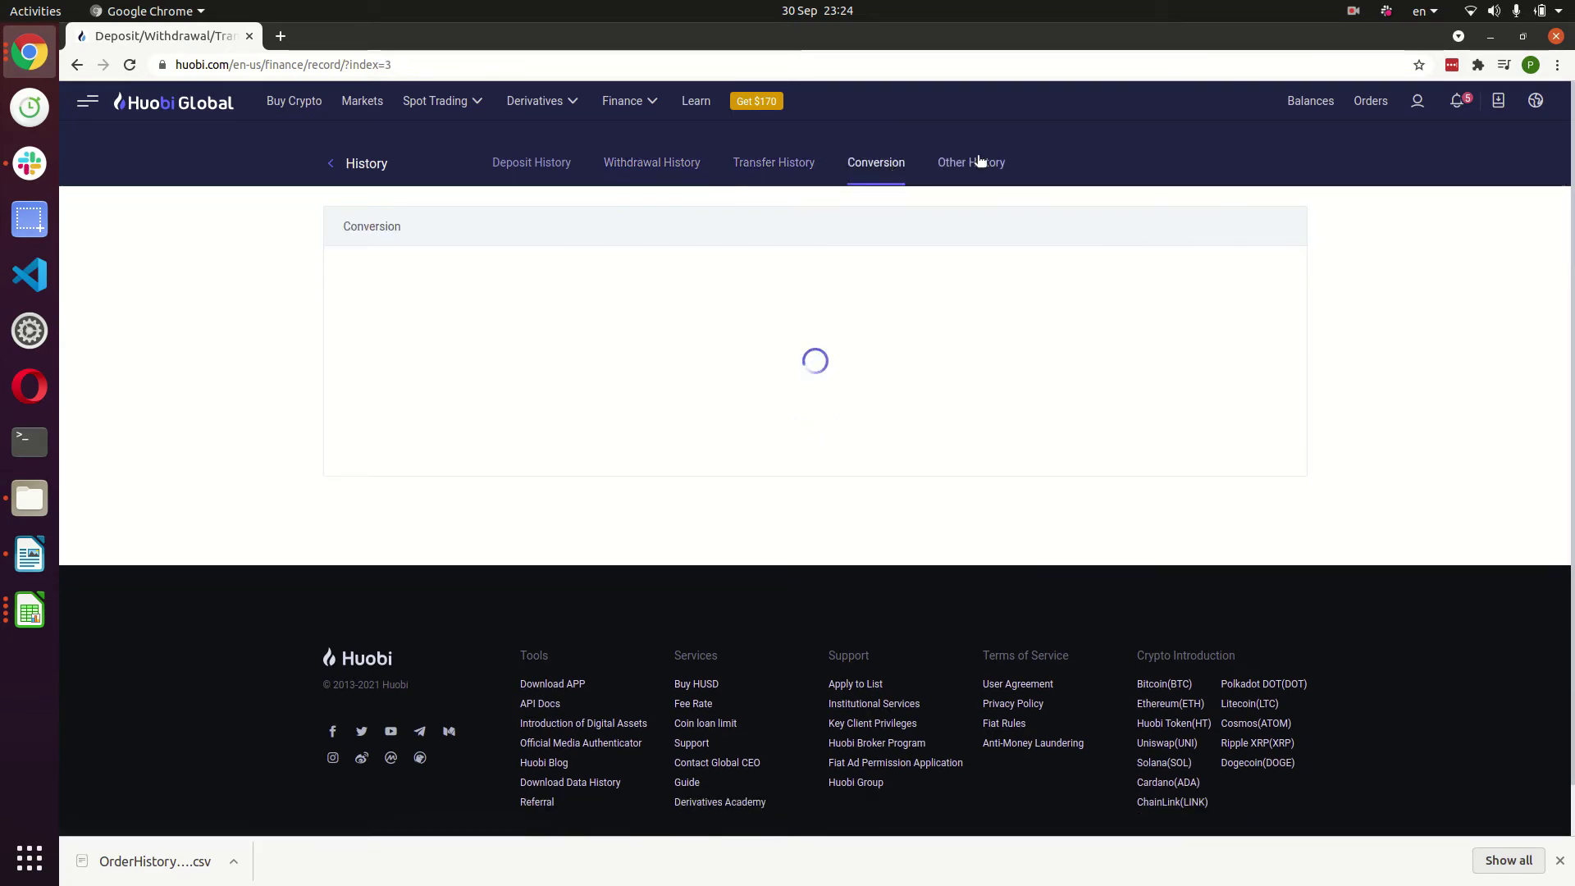
click(976, 162)
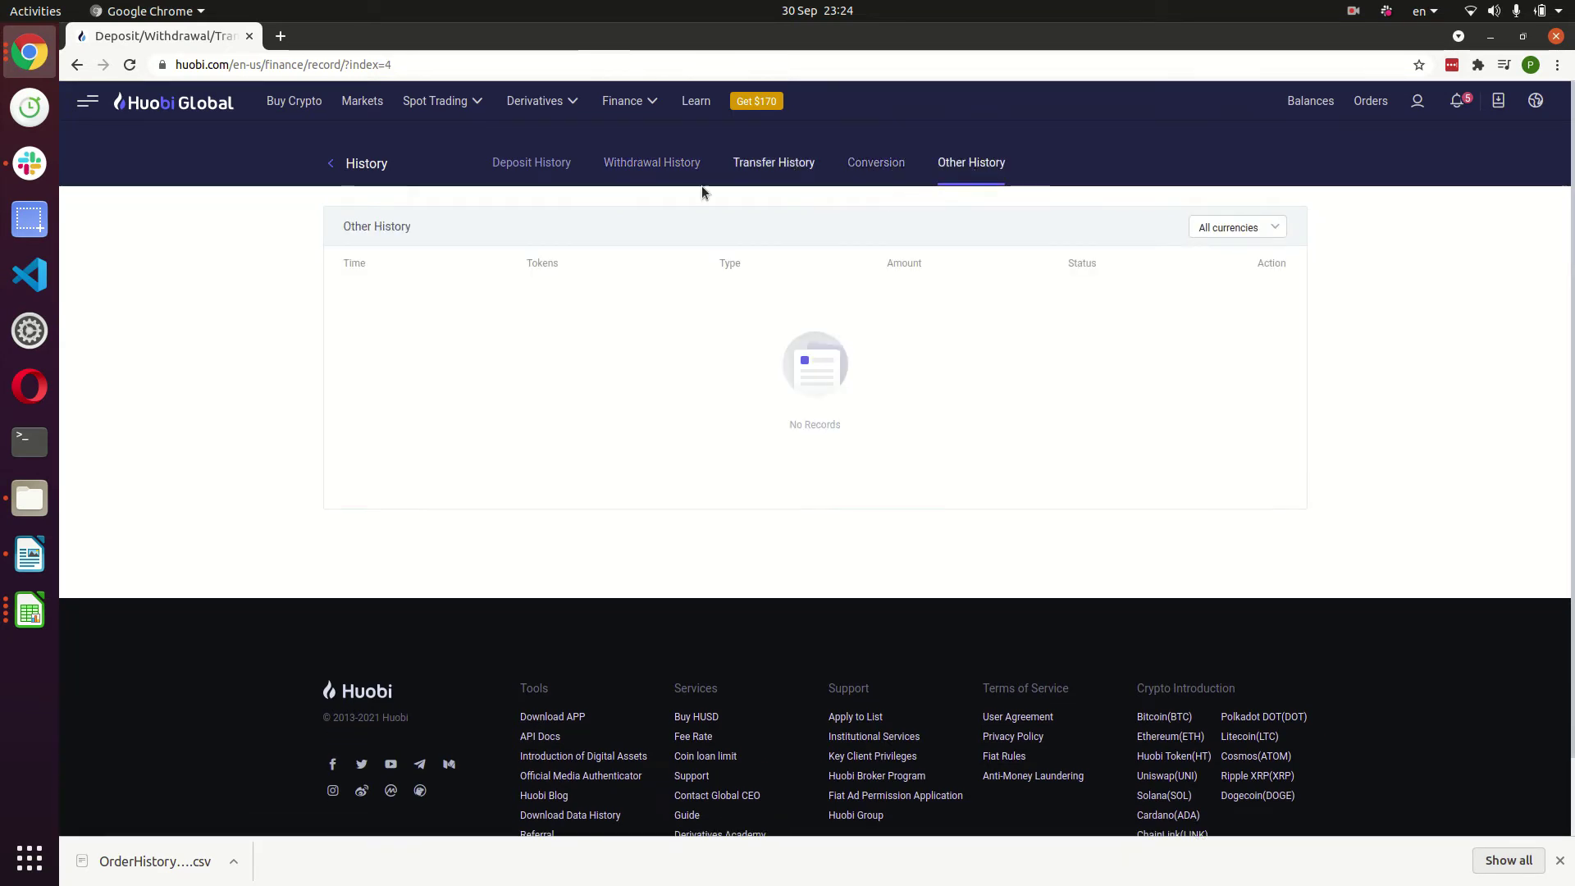
click(534, 169)
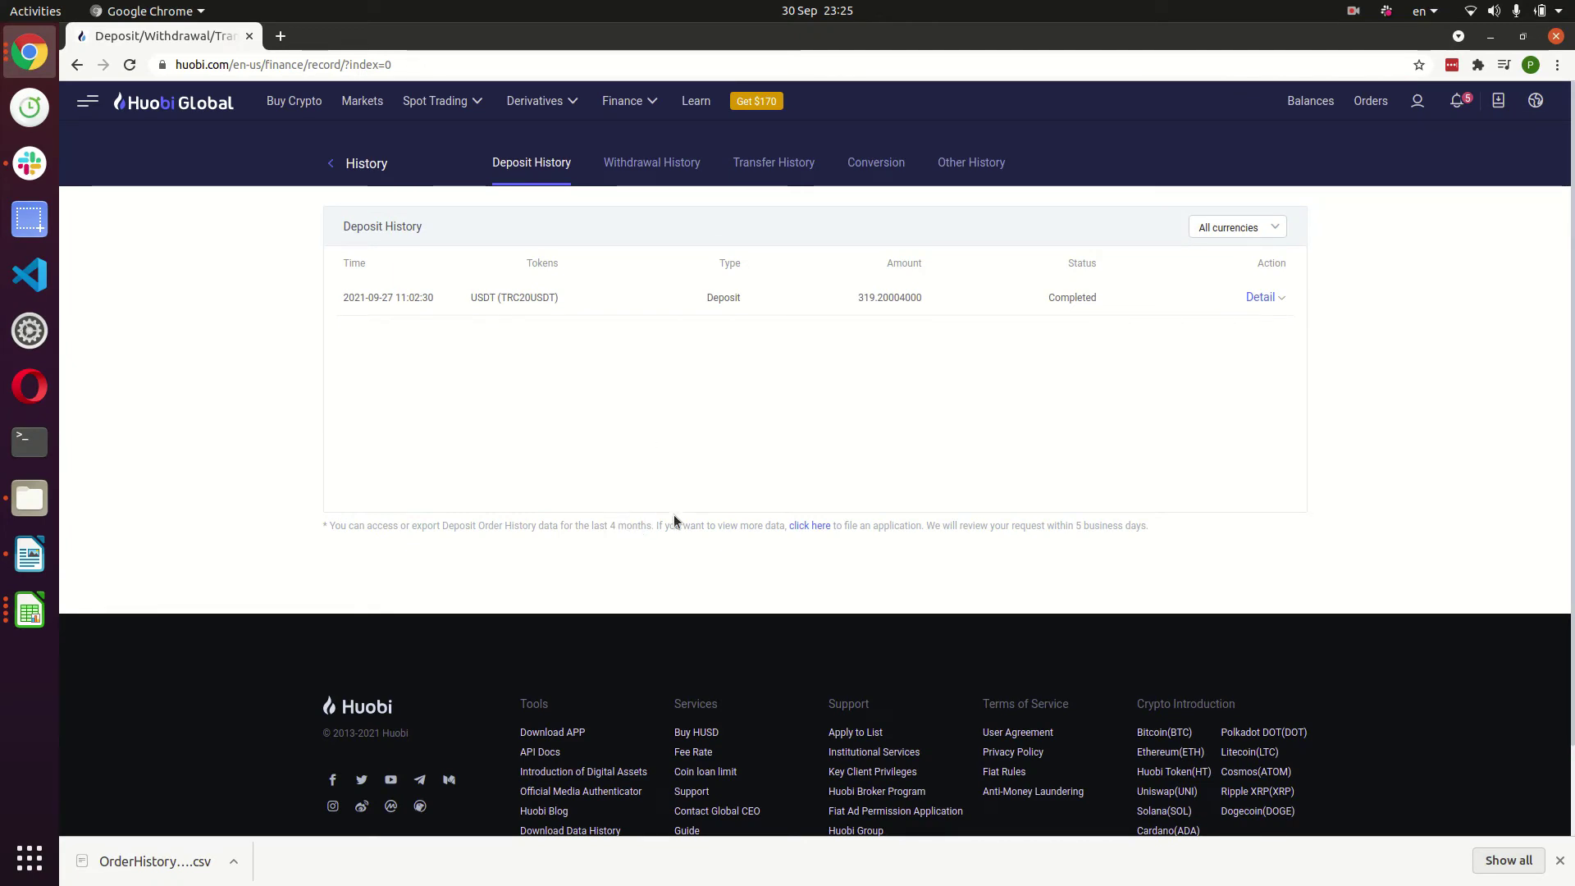
Open the application form for deposit data older than four months and go through its description and time fields
click(810, 529)
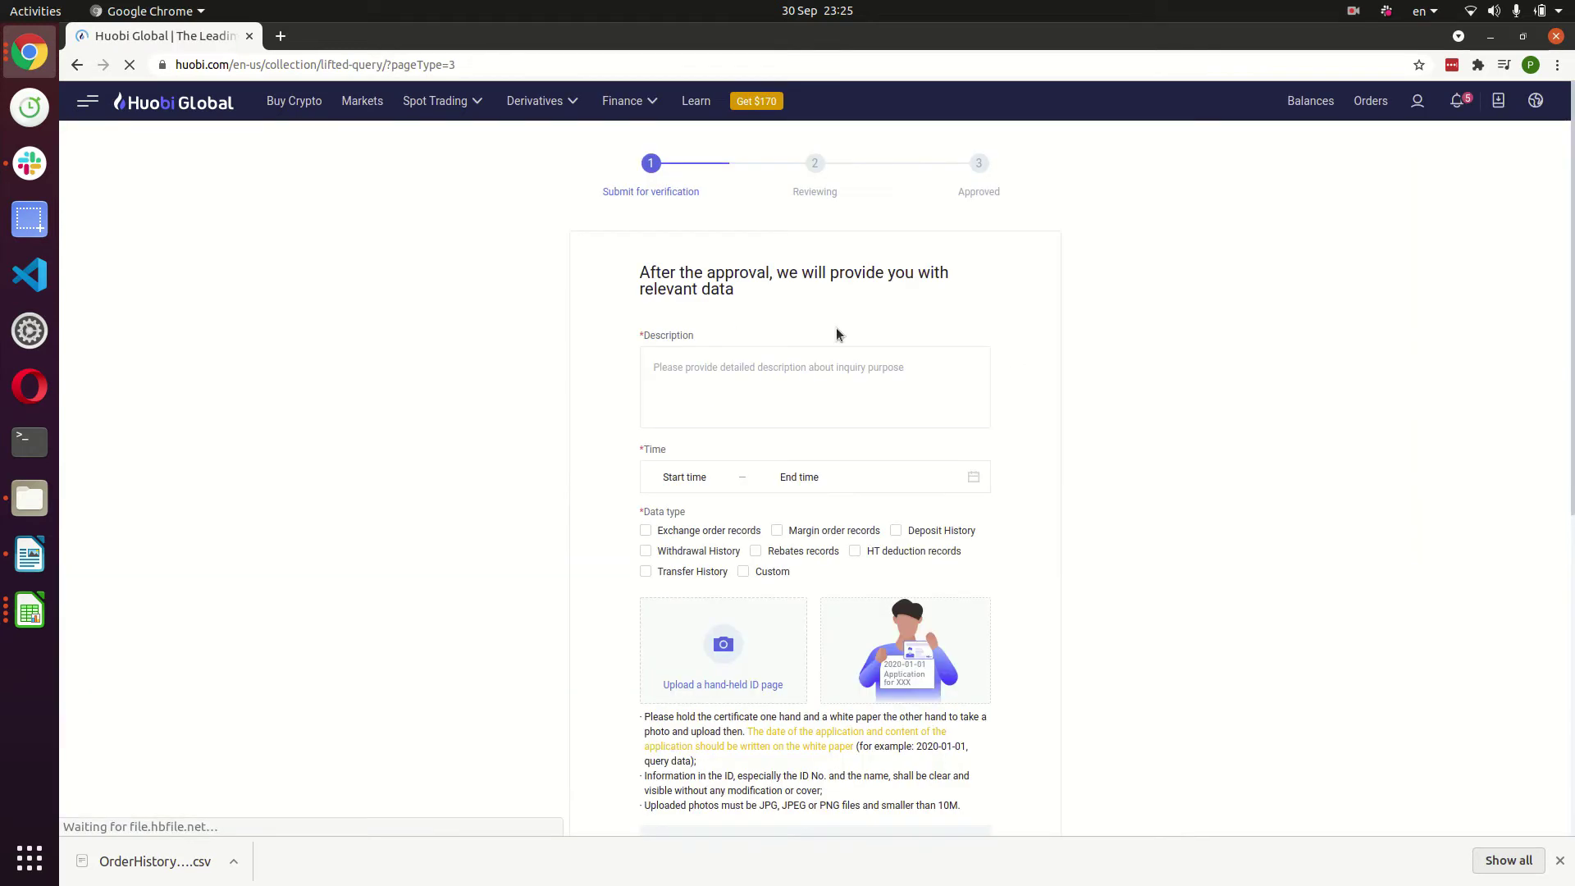
scroll(1282, 218, down, 3)
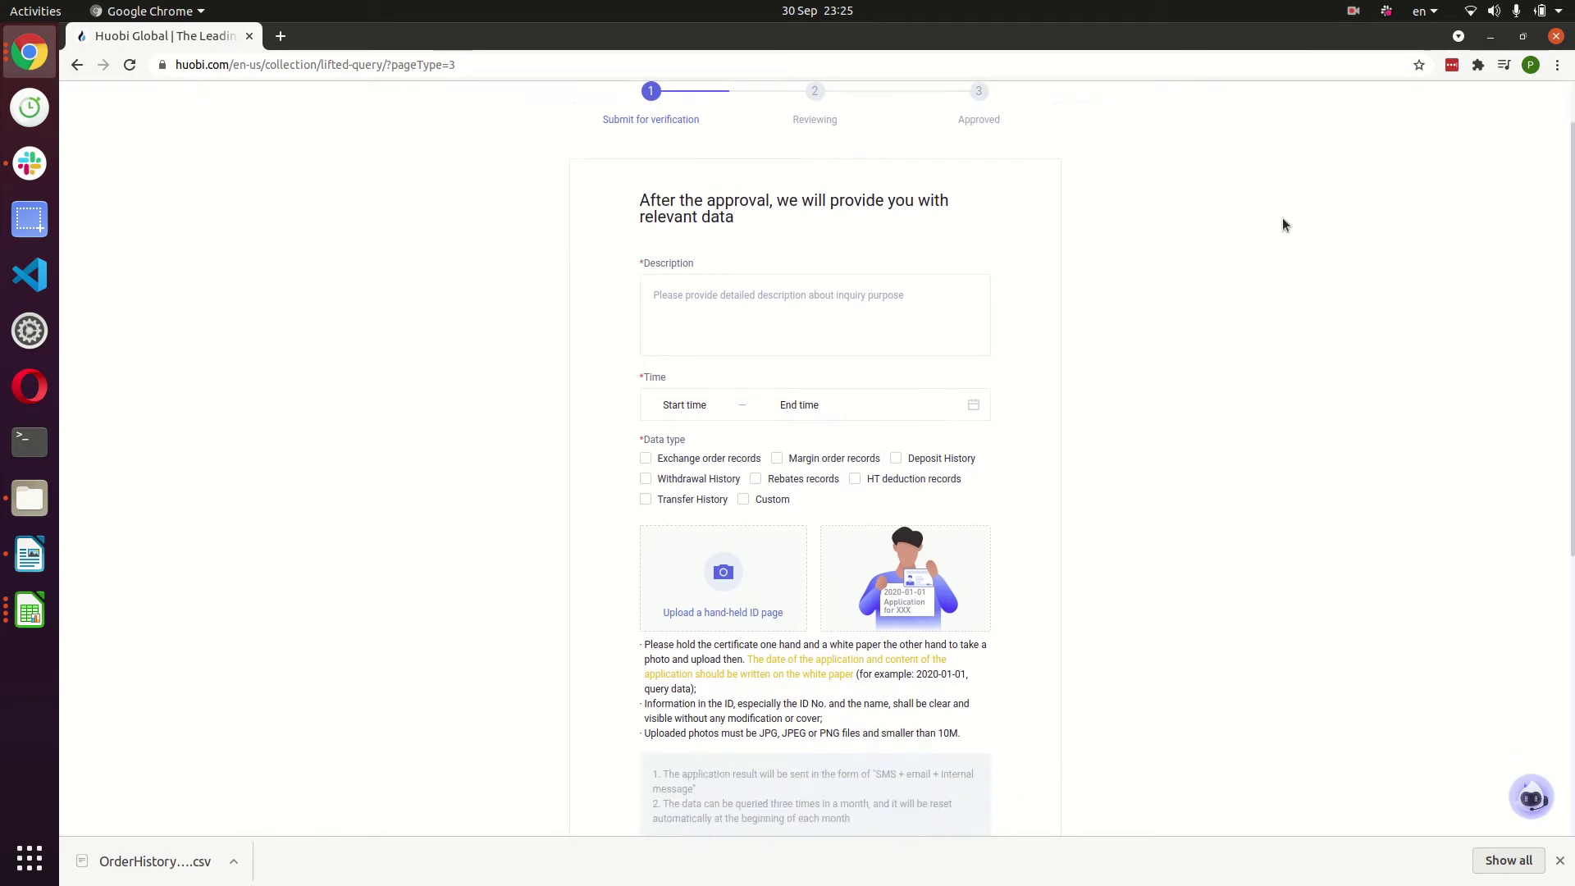
scroll(1234, 258, up, 2)
scroll(1180, 269, down, 1)
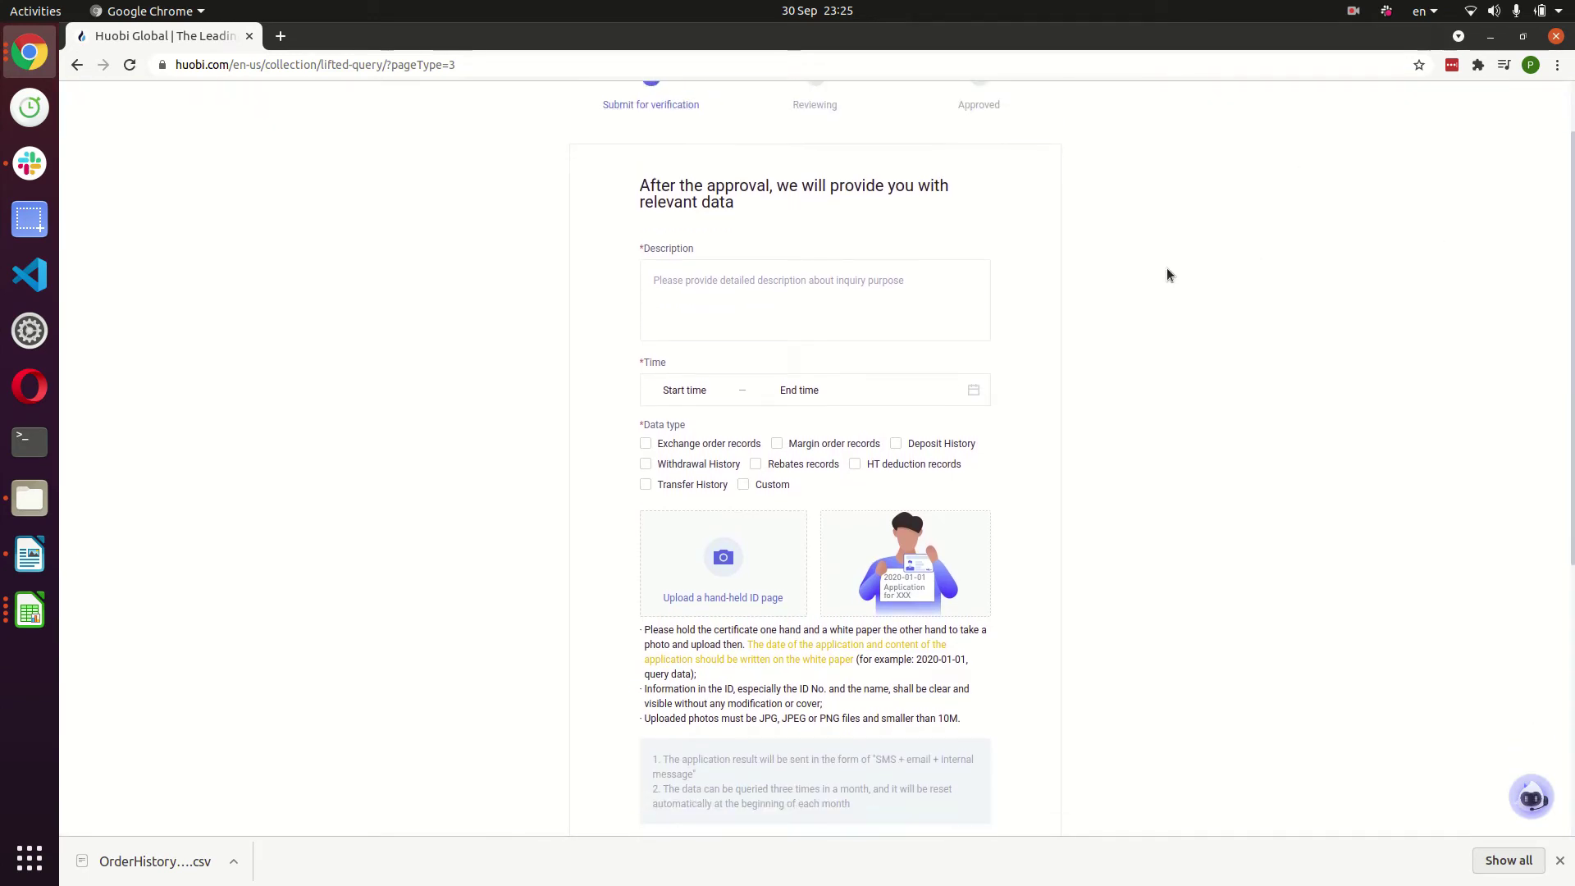
click(691, 285)
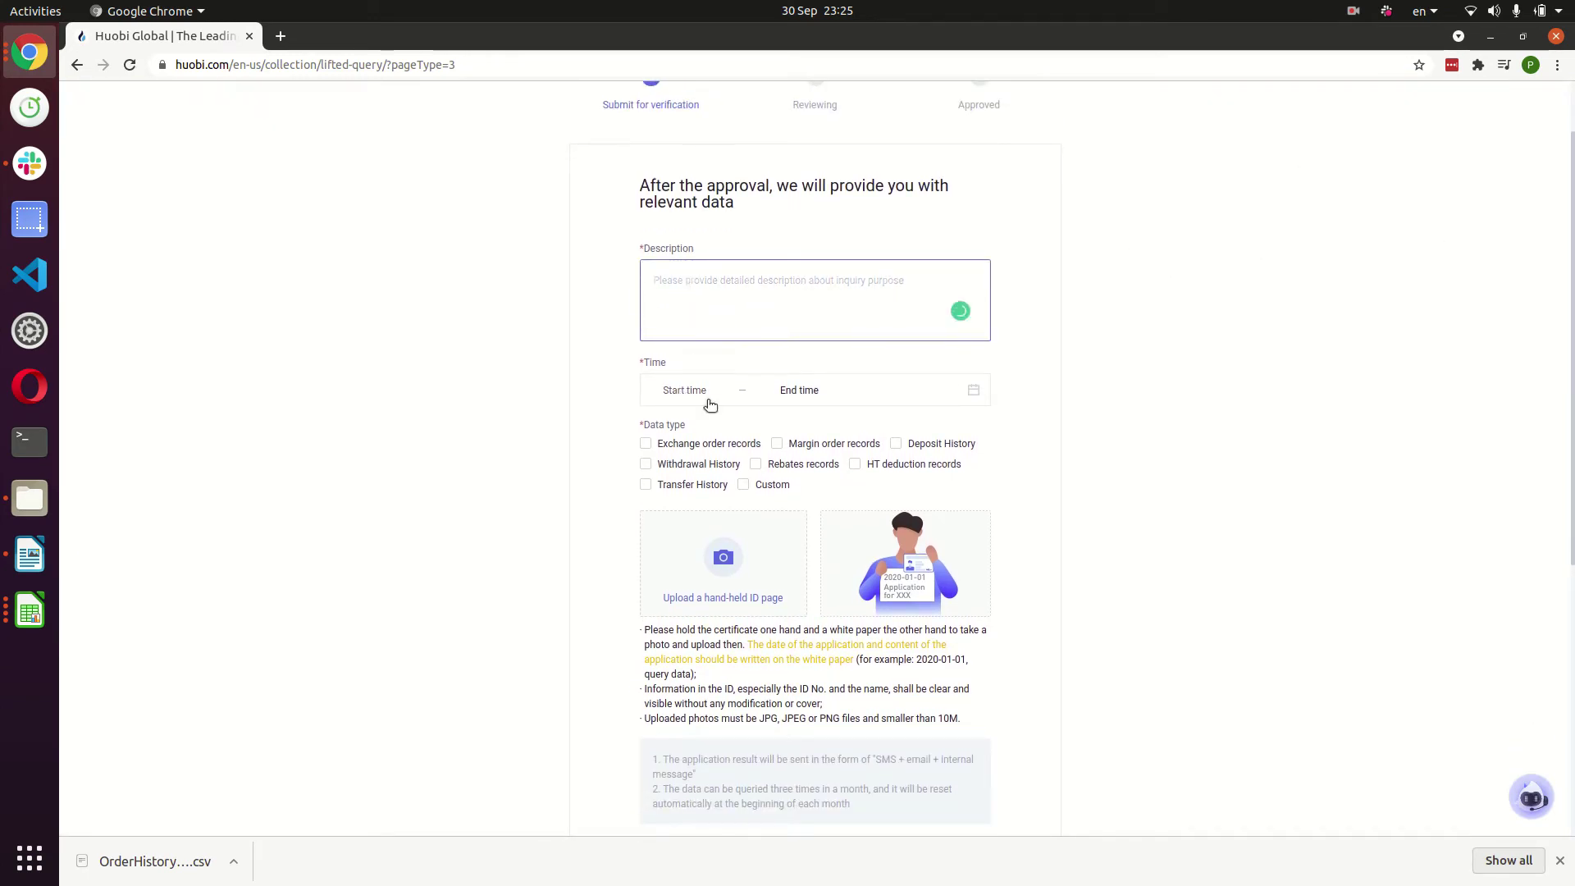
scroll(813, 397, down, 2)
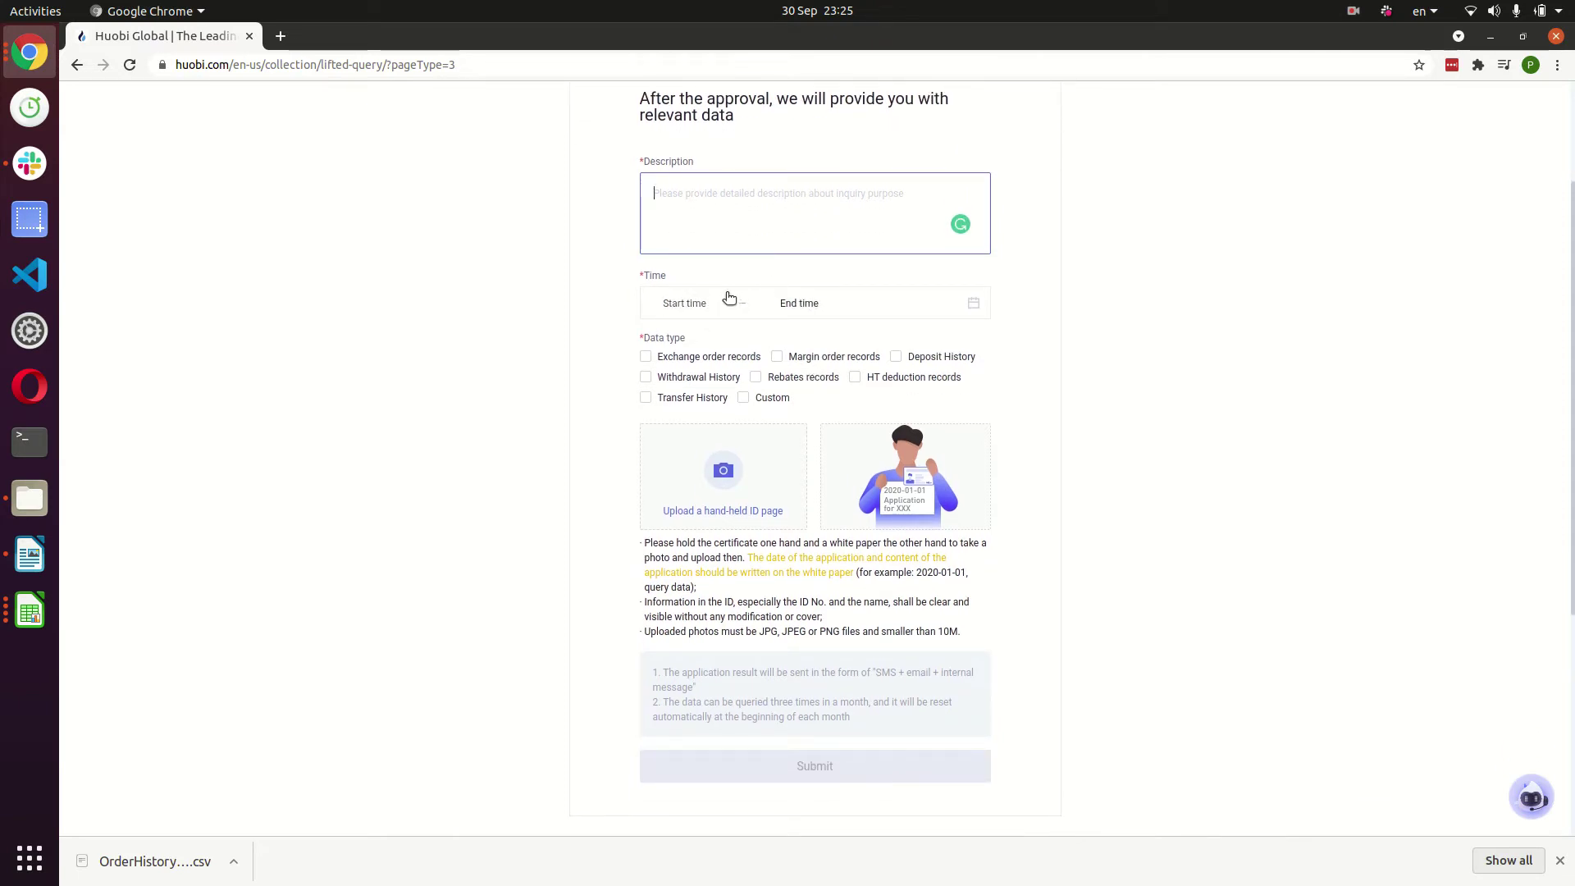
Select every data type except Custom: exchange and margin orders, deposit, withdrawal, transfer, rebates and HT deduction records
scroll(659, 274, down, 1)
click(651, 312)
click(654, 334)
click(655, 355)
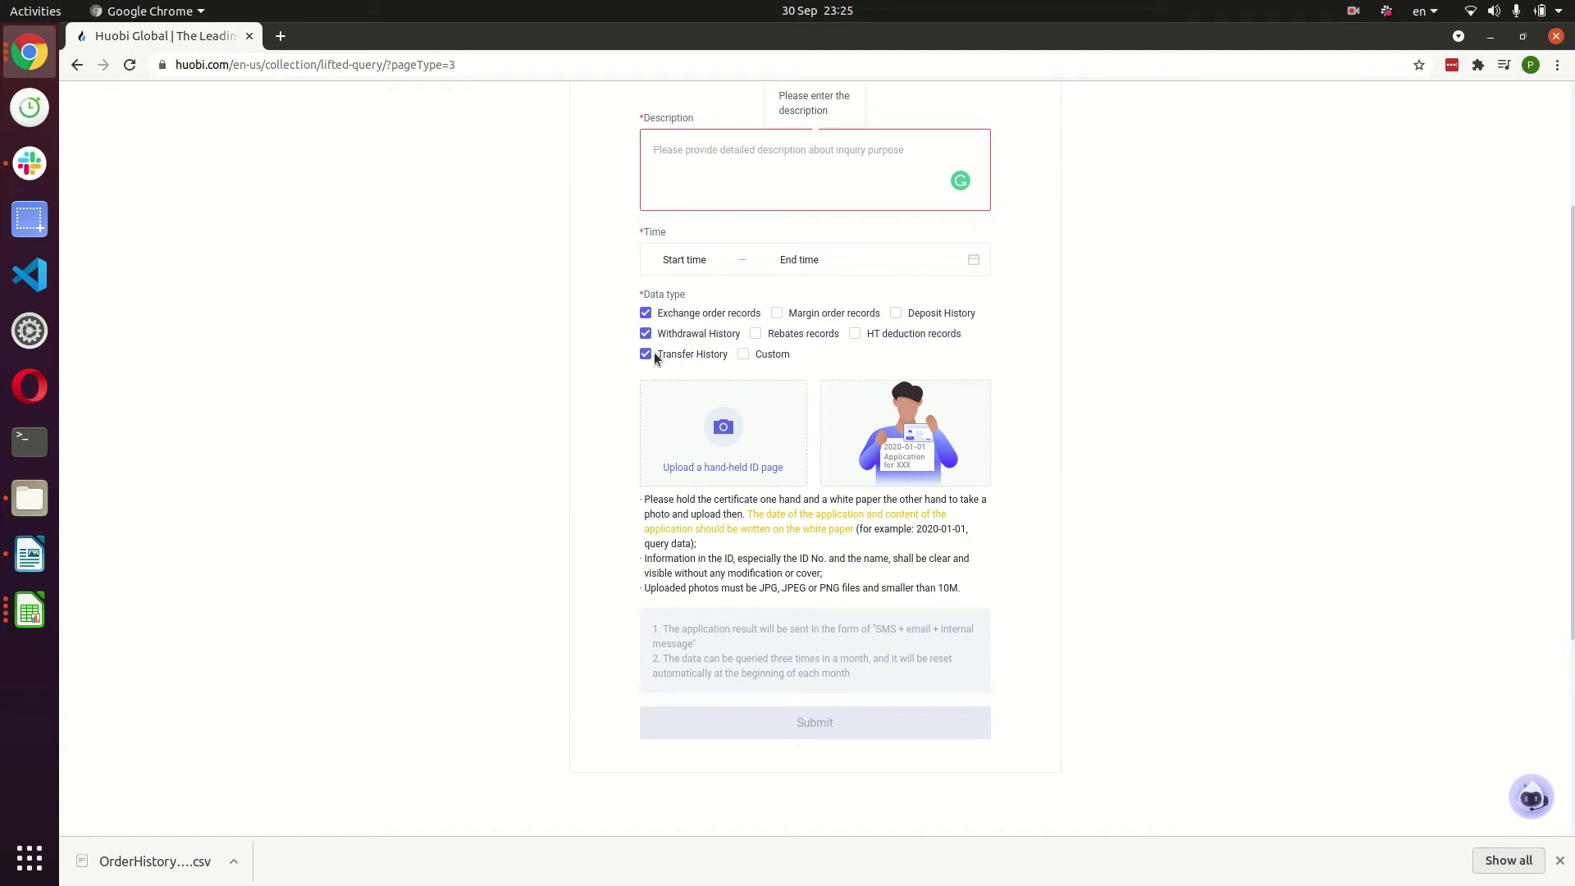
click(755, 333)
click(777, 312)
click(900, 313)
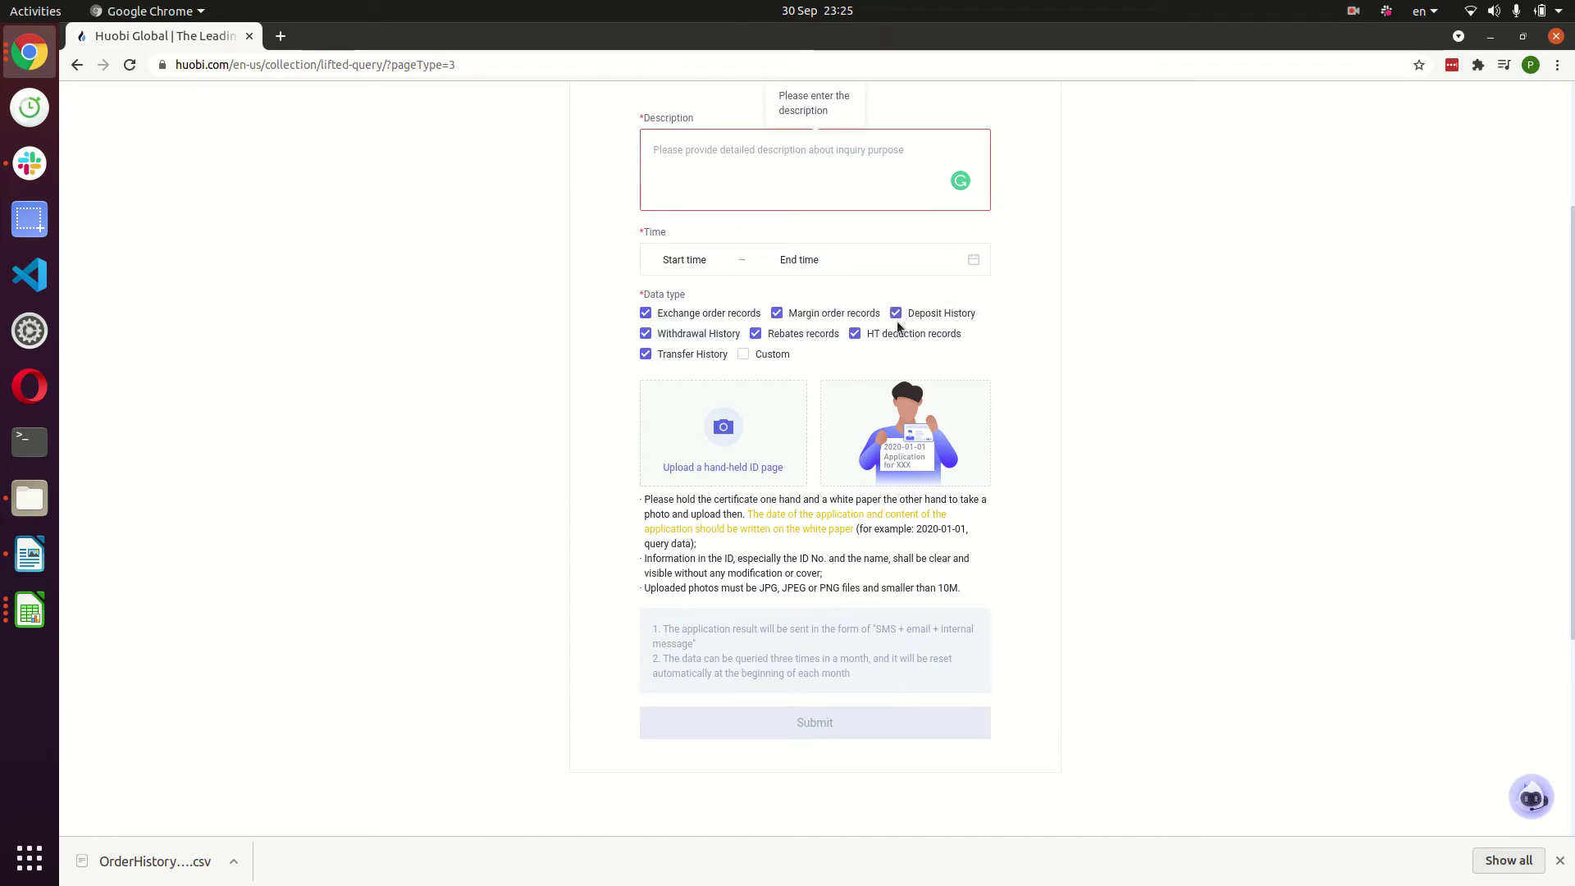
Examine the hand-held ID photo requirements and submission notes on the data application form
scroll(821, 246, down, 2)
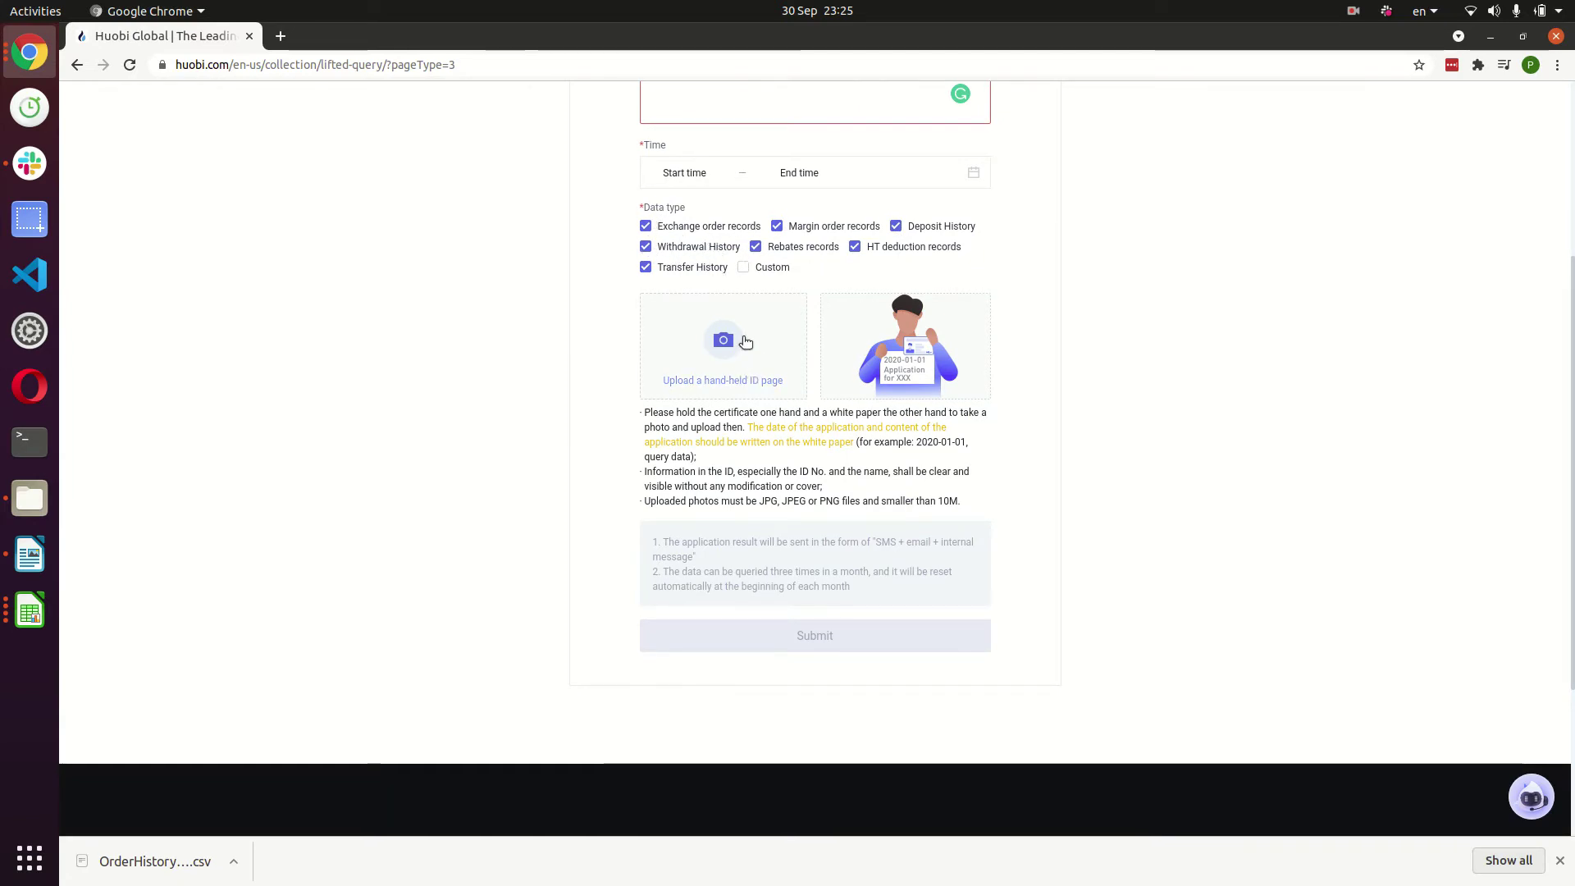
scroll(749, 353, up, 1)
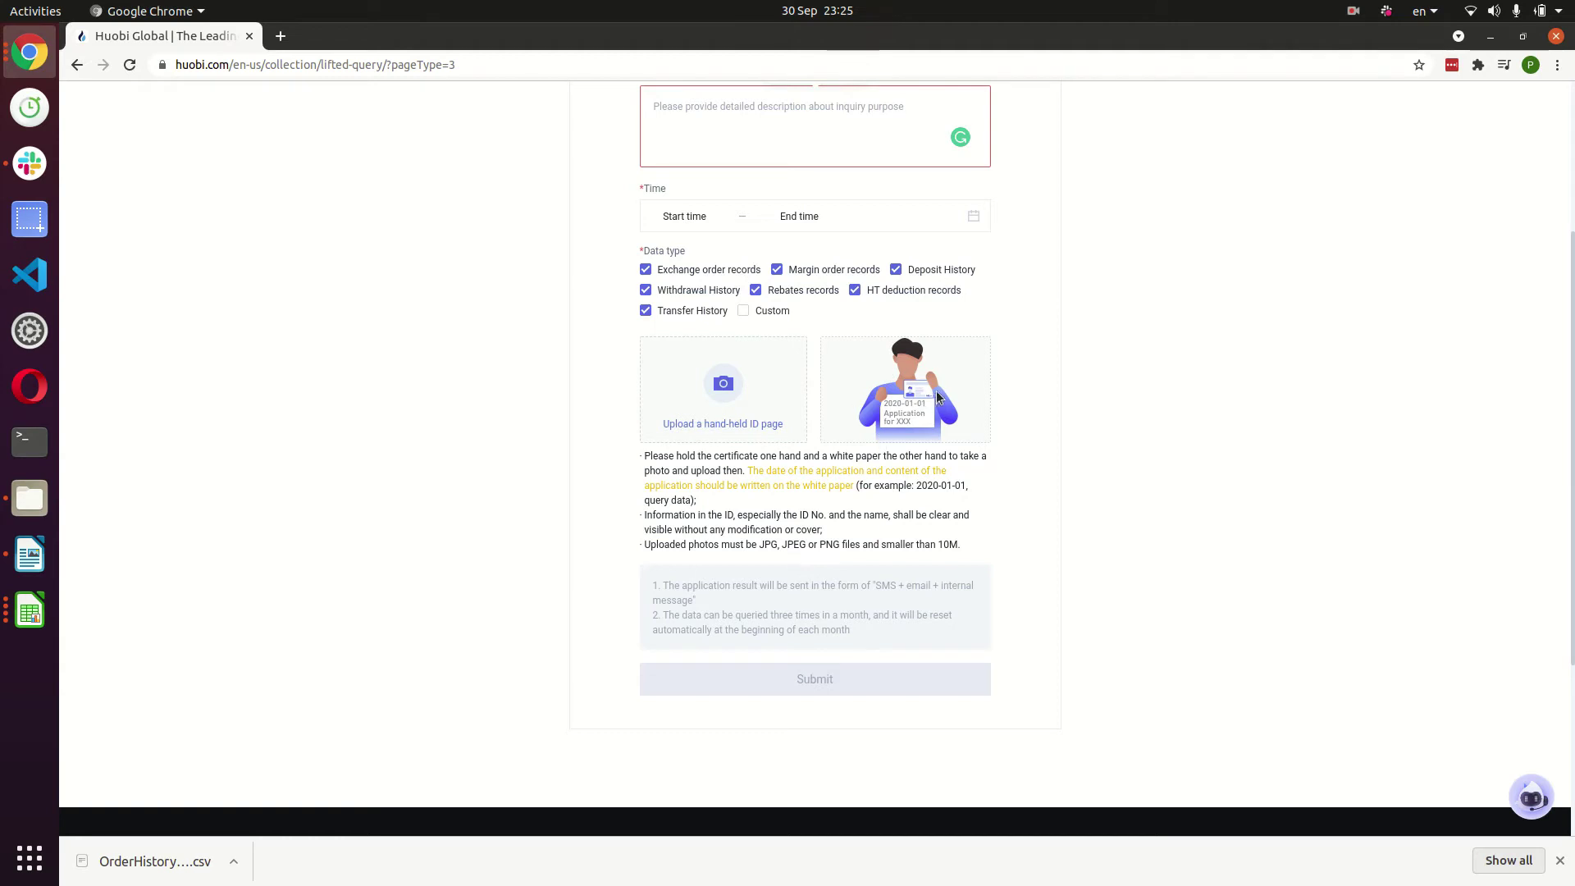
scroll(903, 398, up, 1)
scroll(896, 411, down, 1)
scroll(817, 619, up, 2)
scroll(667, 401, up, 1)
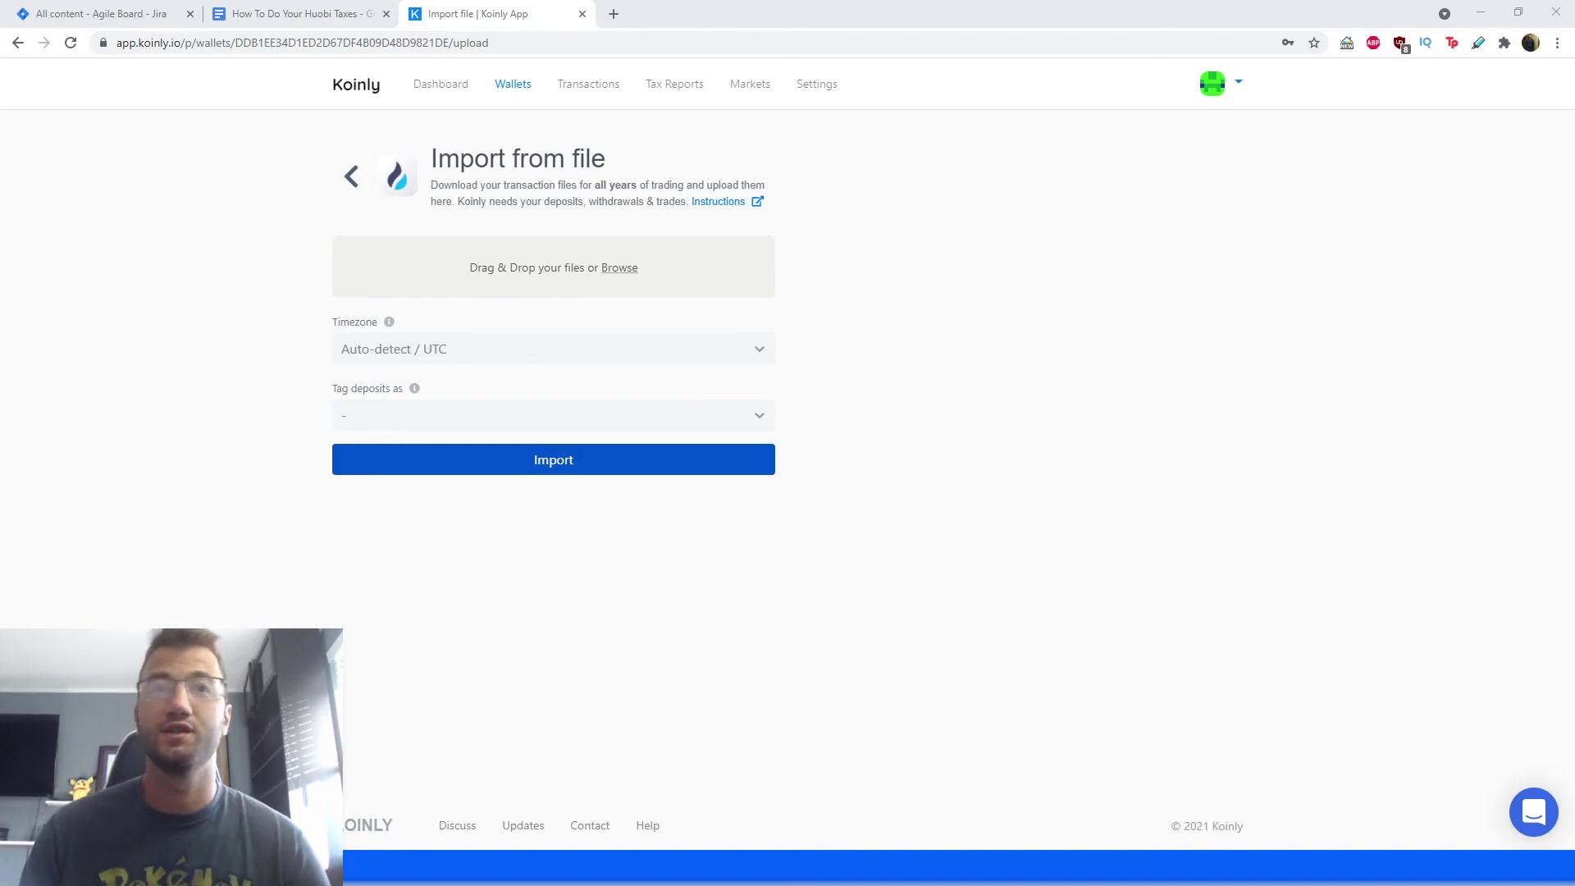
Switch to Koinly, import the downloaded ledgers CSV file into the Huobi wallet, and dismiss the import summary
drag(0, 574, 475, 271)
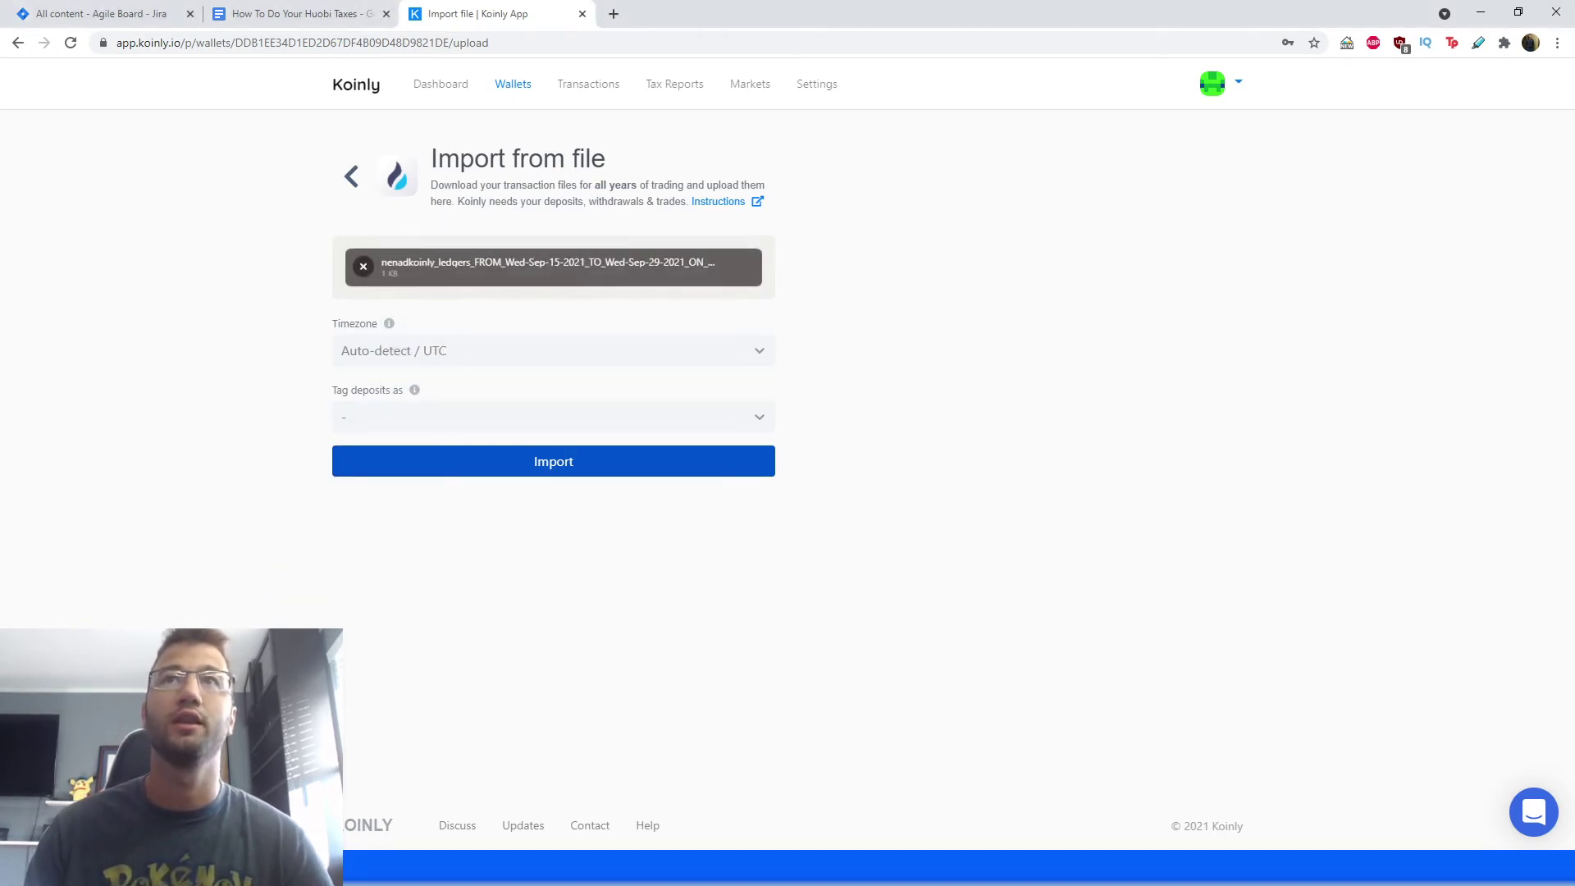
click(511, 470)
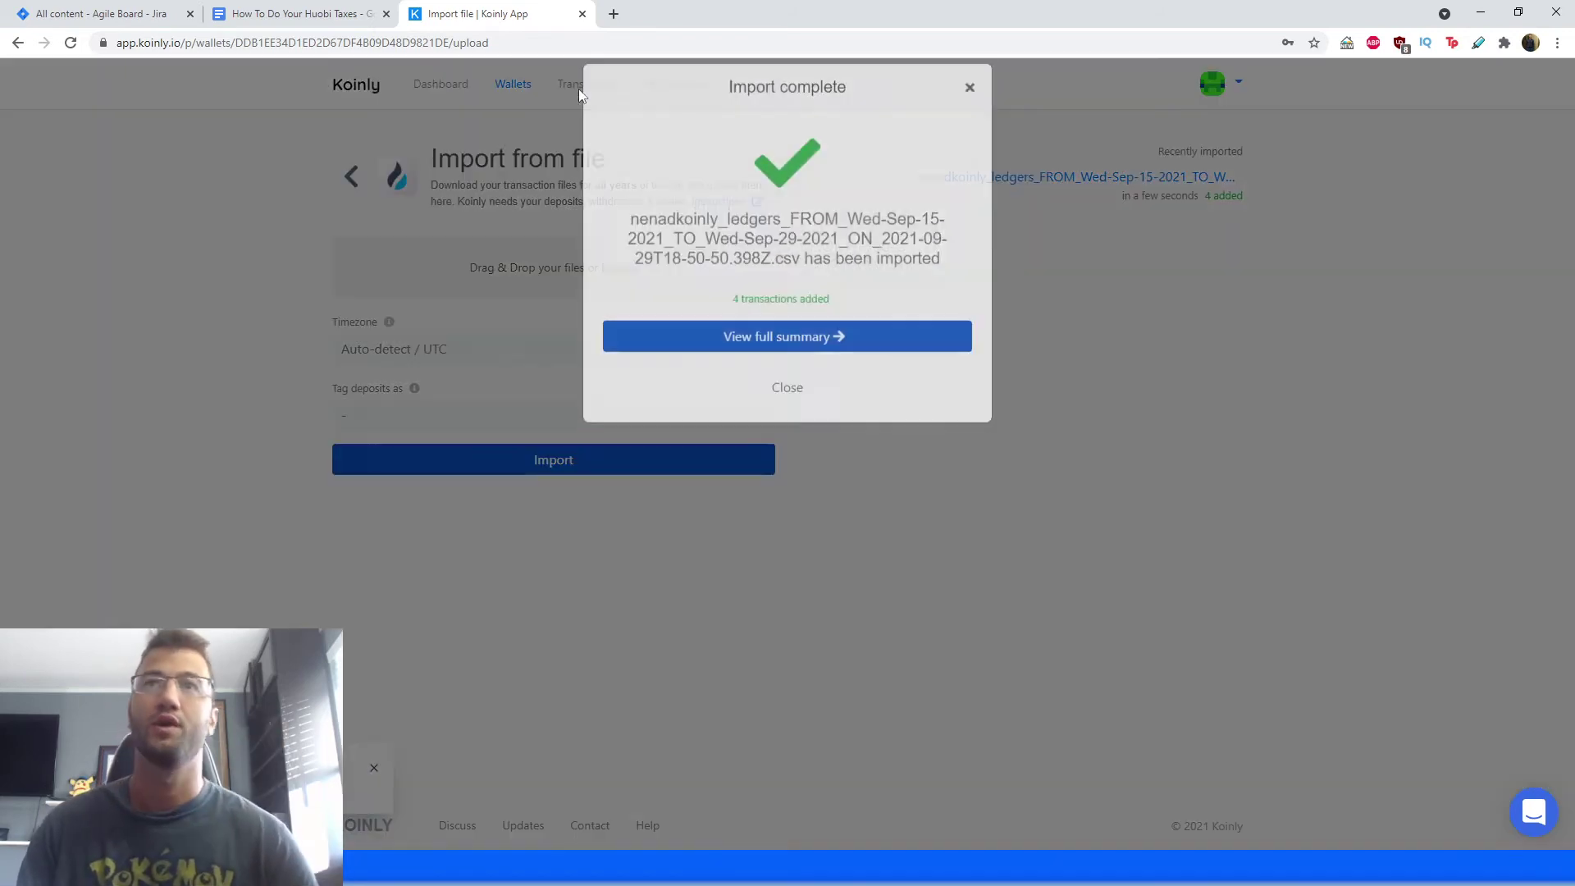
click(788, 389)
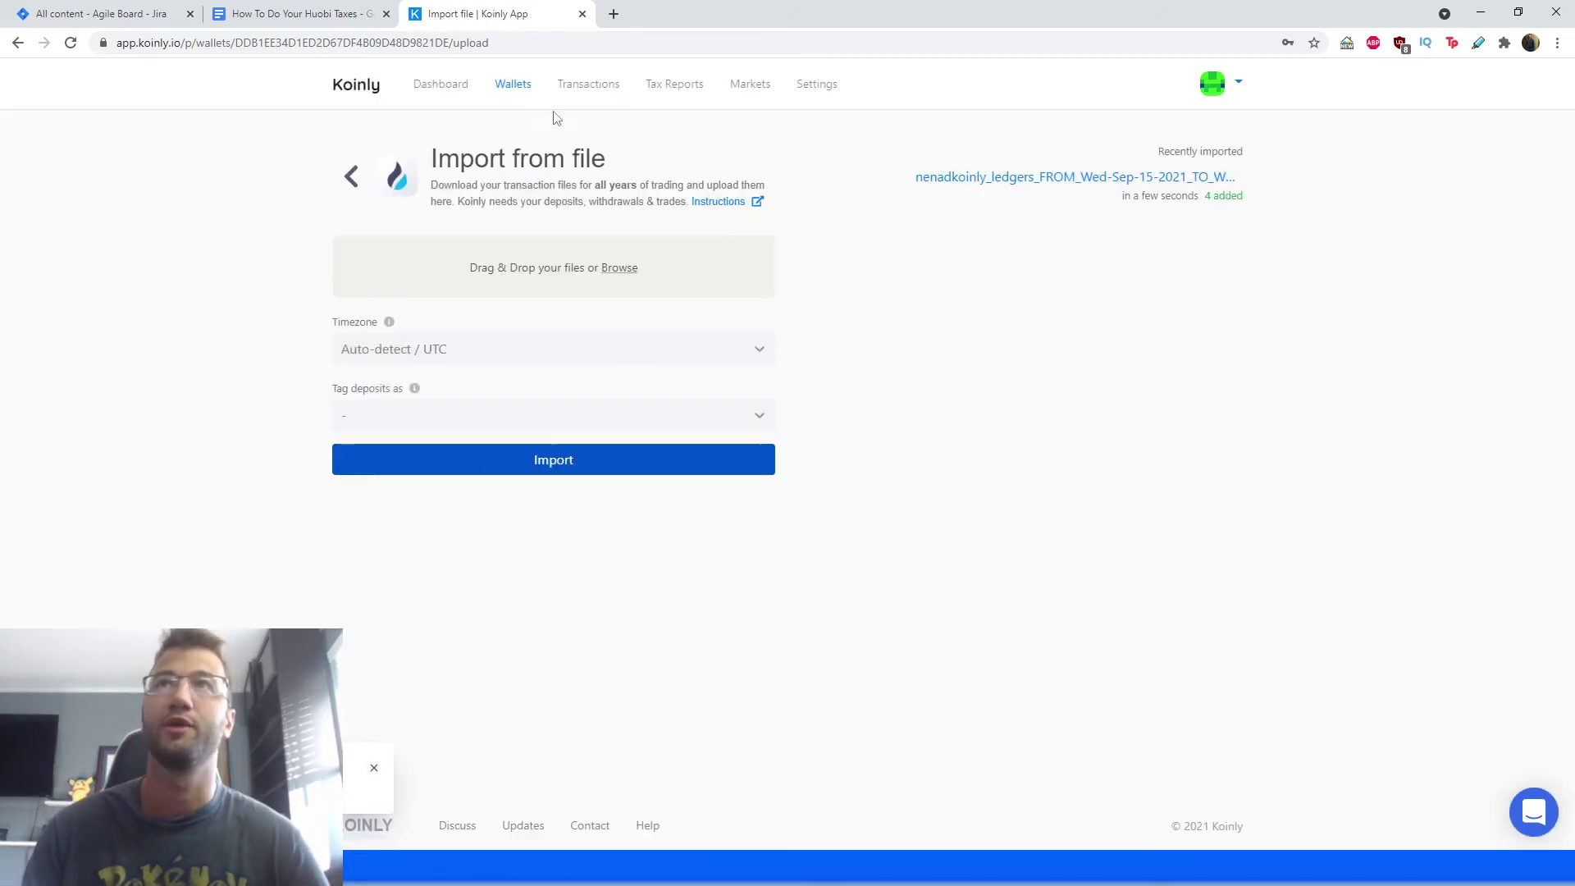
Review the wallets list, and open the tax reports page to look over the 2021 - 22 report
click(514, 92)
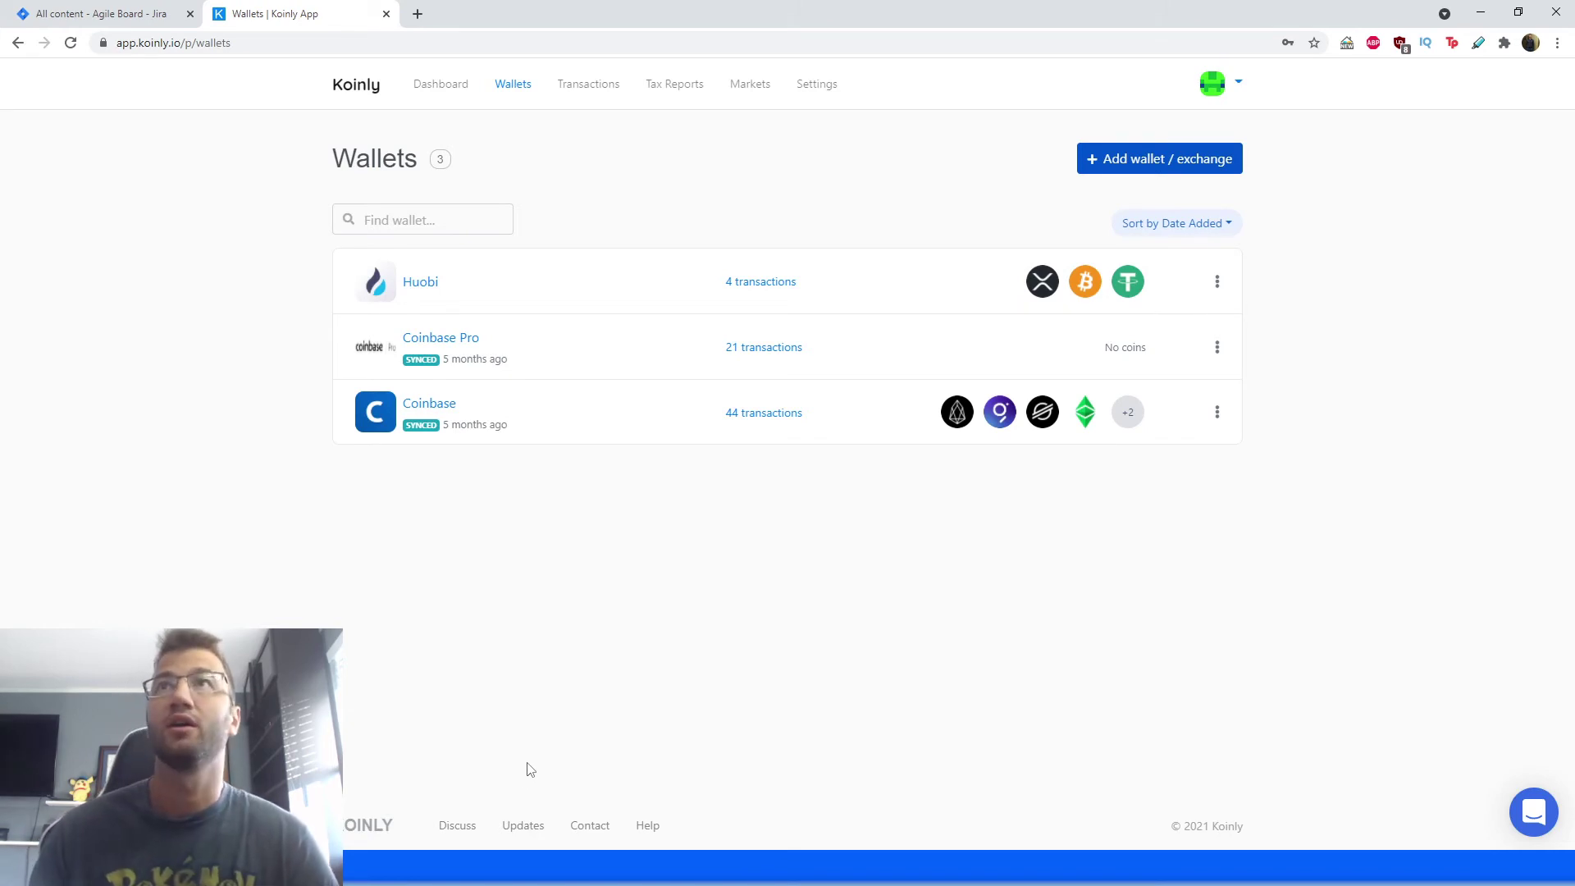
click(674, 84)
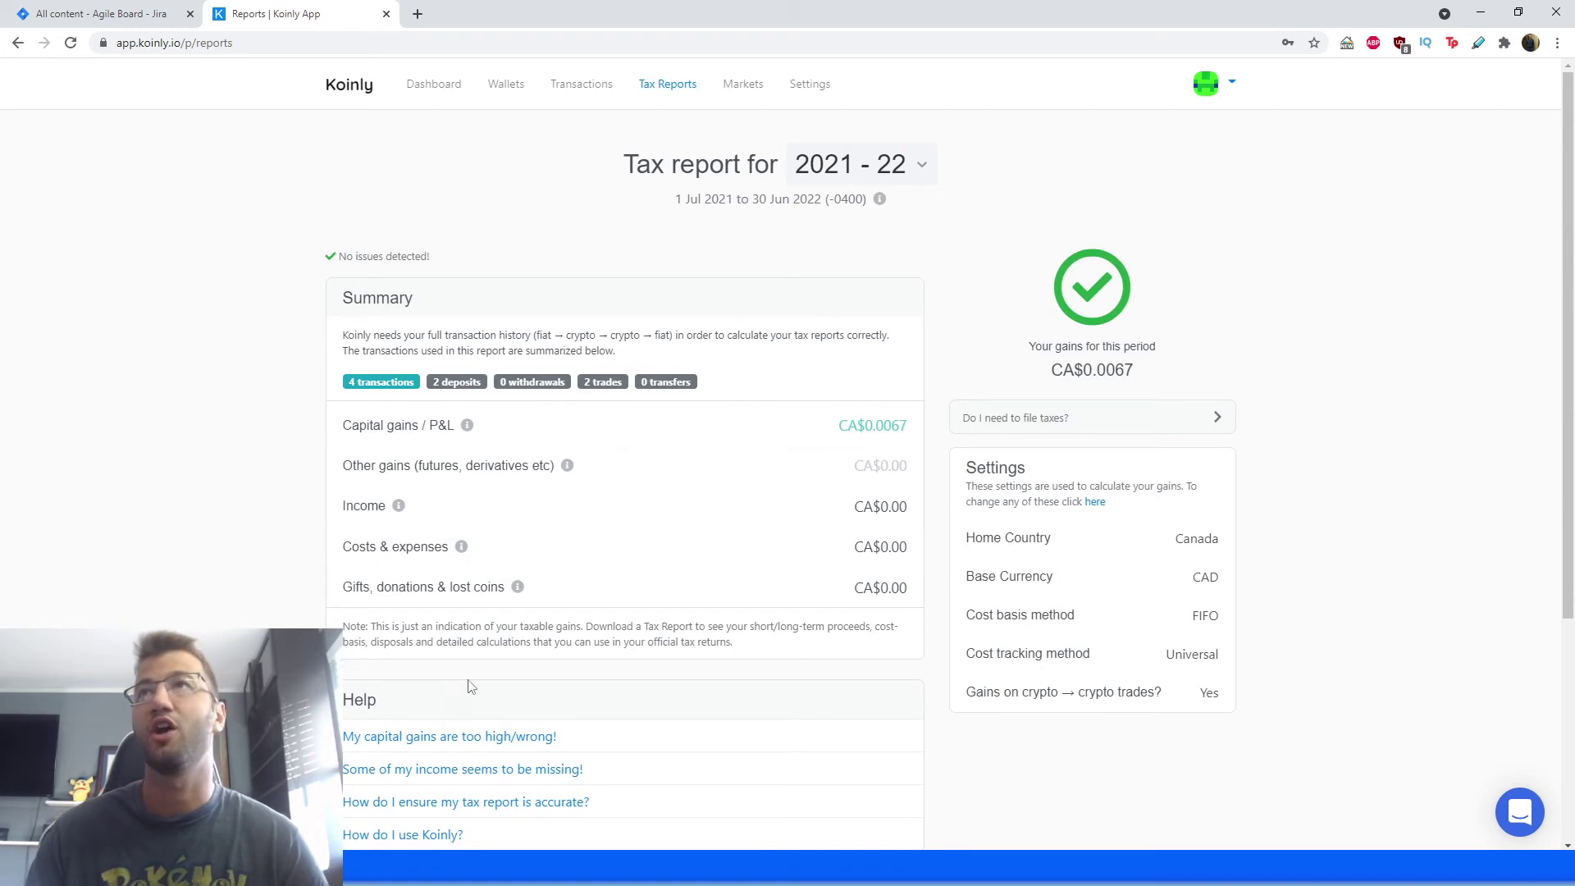
scroll(632, 226, down, 3)
scroll(607, 233, up, 3)
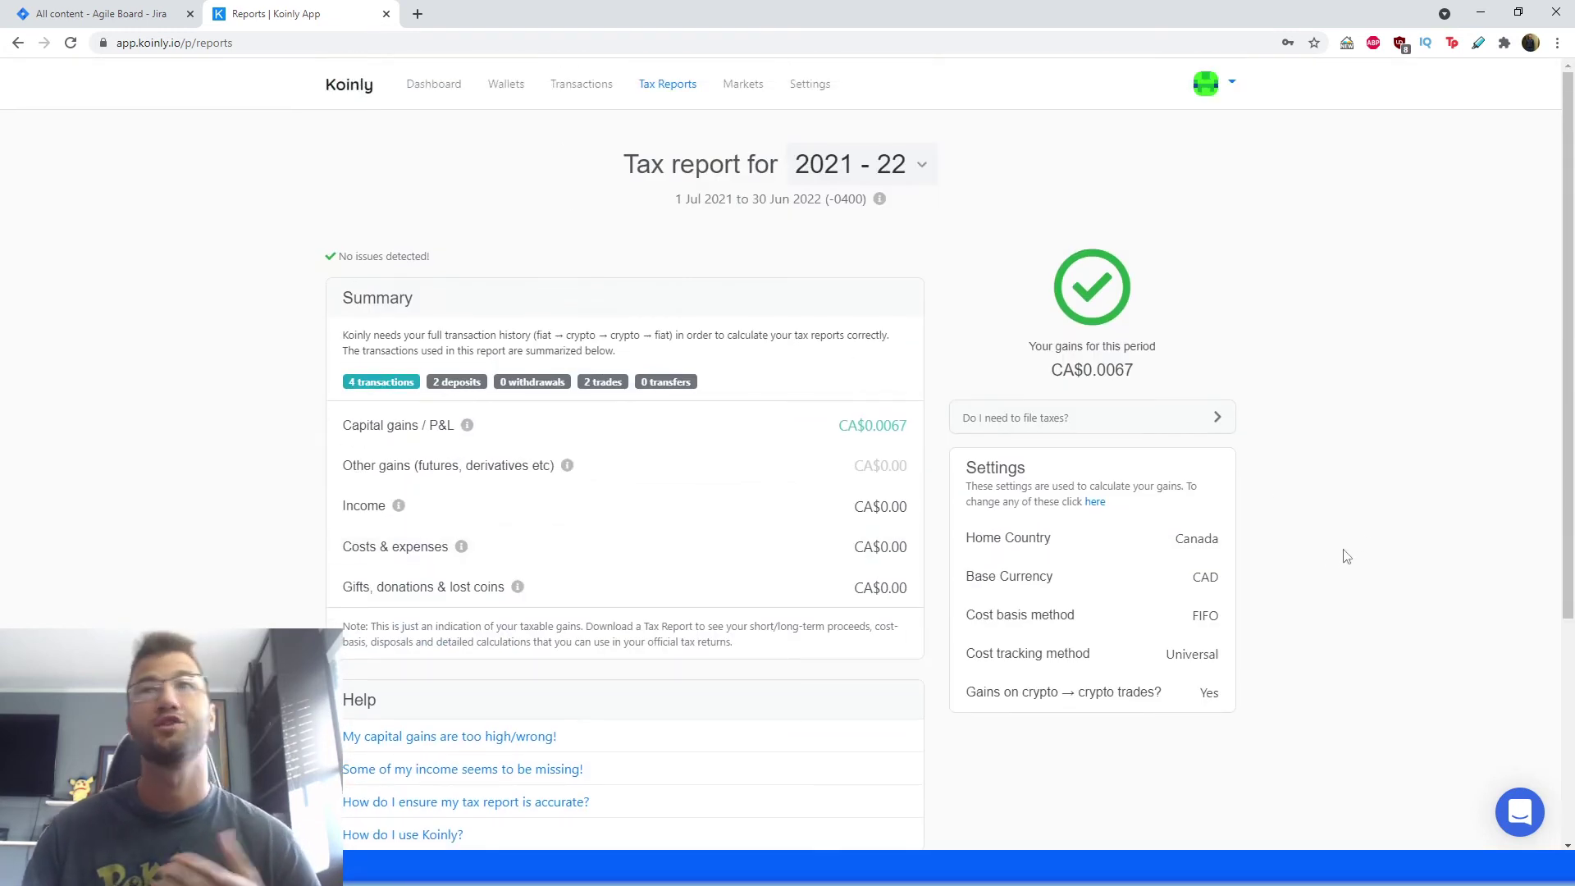
Switch the tax report to the 2020 - 21 period and bring up its summary and report download options
click(850, 175)
click(812, 261)
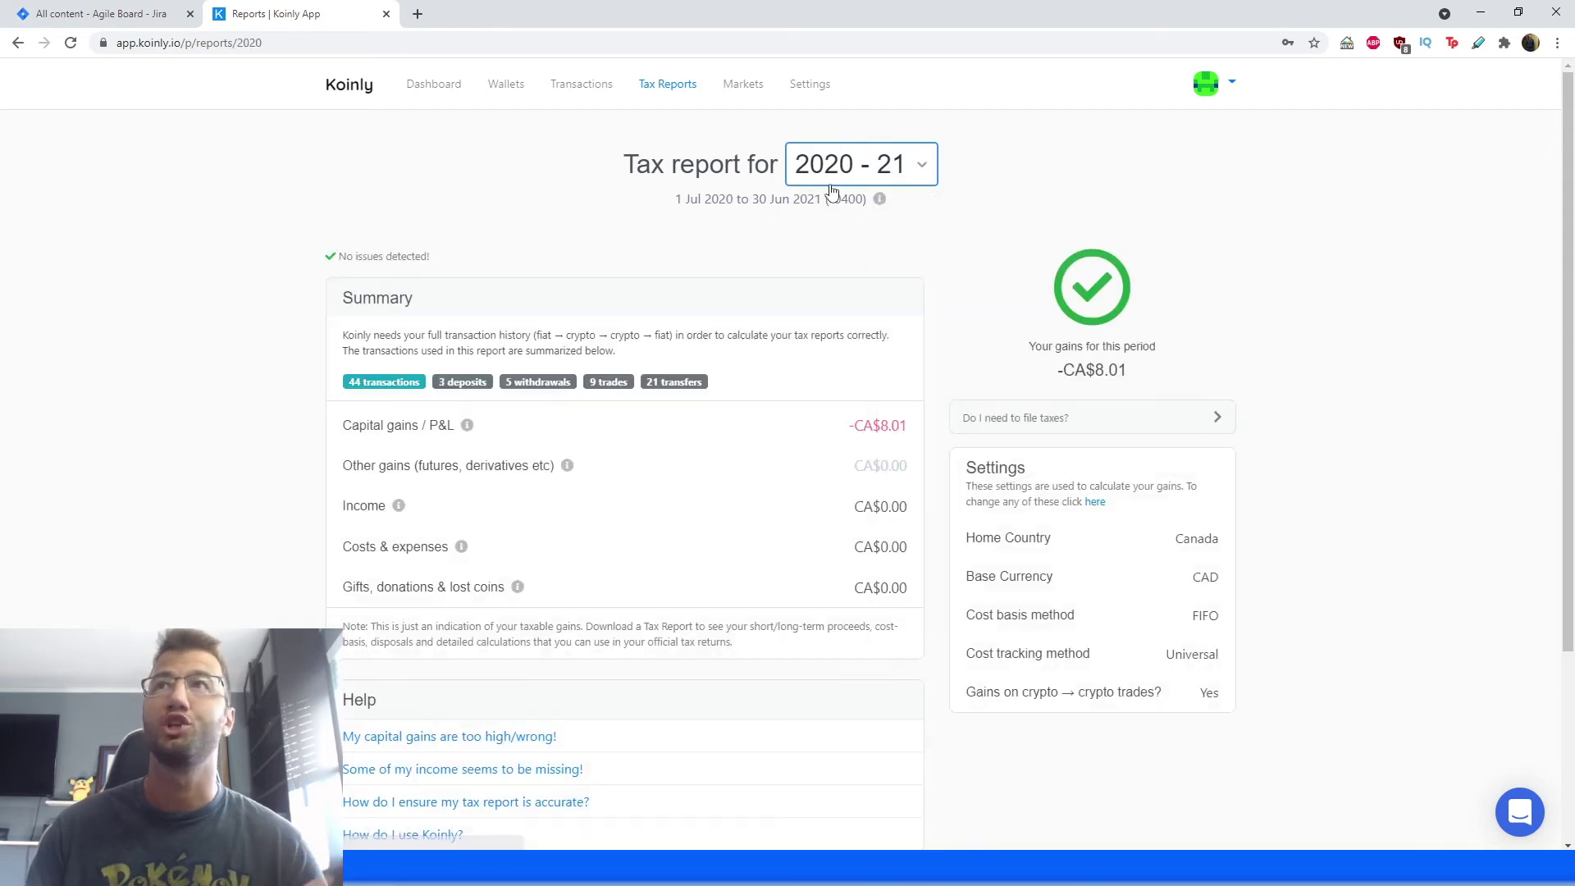
click(838, 179)
click(845, 254)
scroll(753, 512, down, 2)
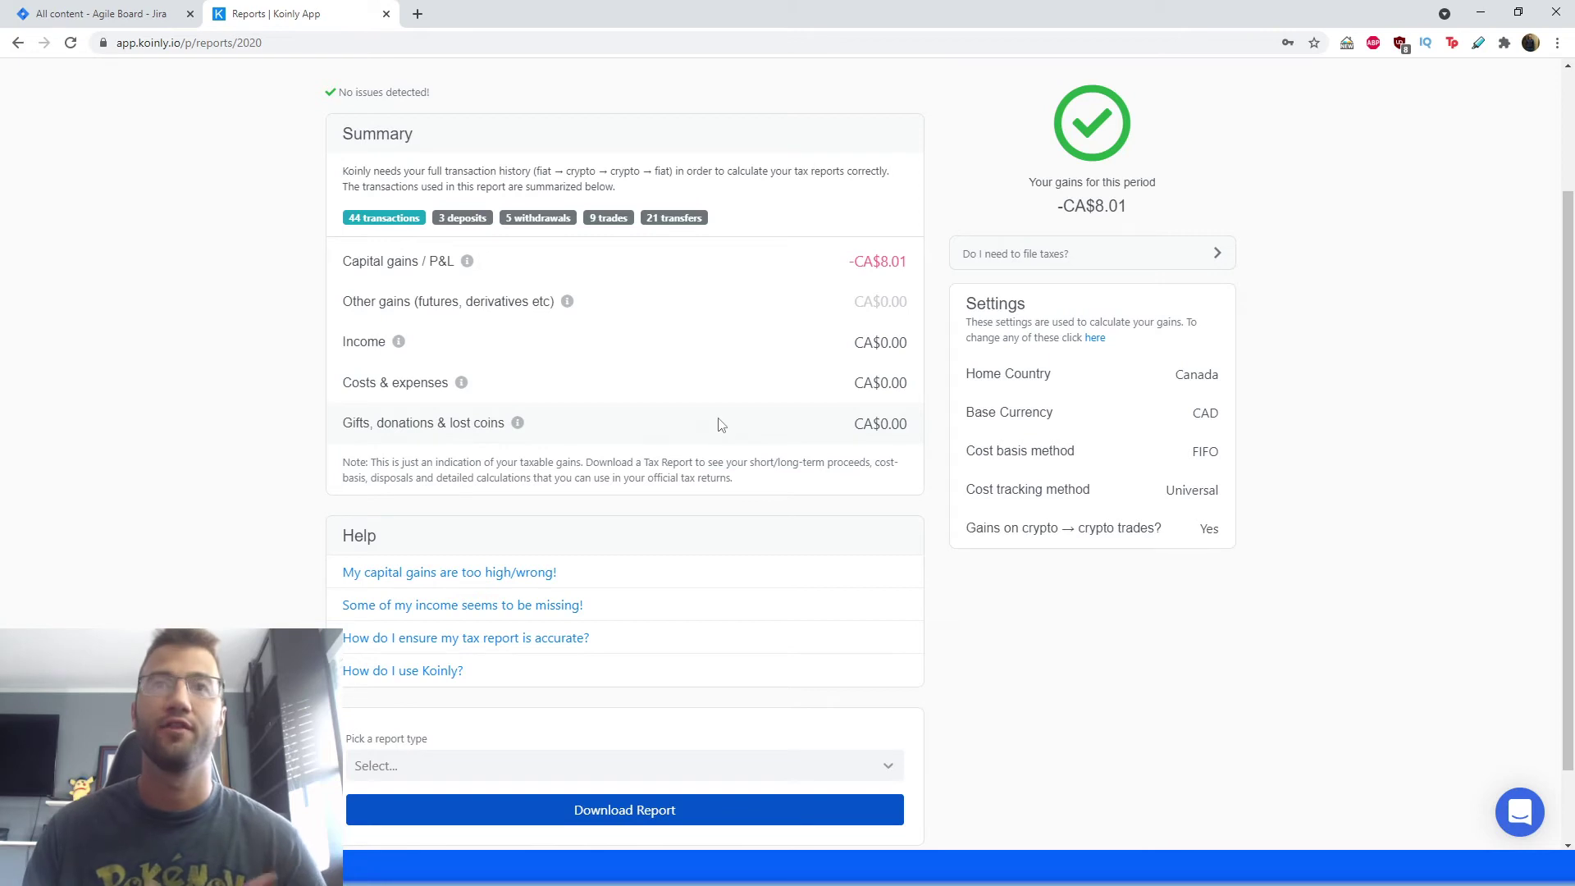
Switch the tax report back to the 2021 - 22 period, and review its report type options alongside the note of country-specific tax forms
scroll(666, 455, down, 1)
scroll(634, 371, up, 1)
scroll(633, 371, up, 2)
click(862, 162)
click(866, 216)
scroll(598, 615, down, 3)
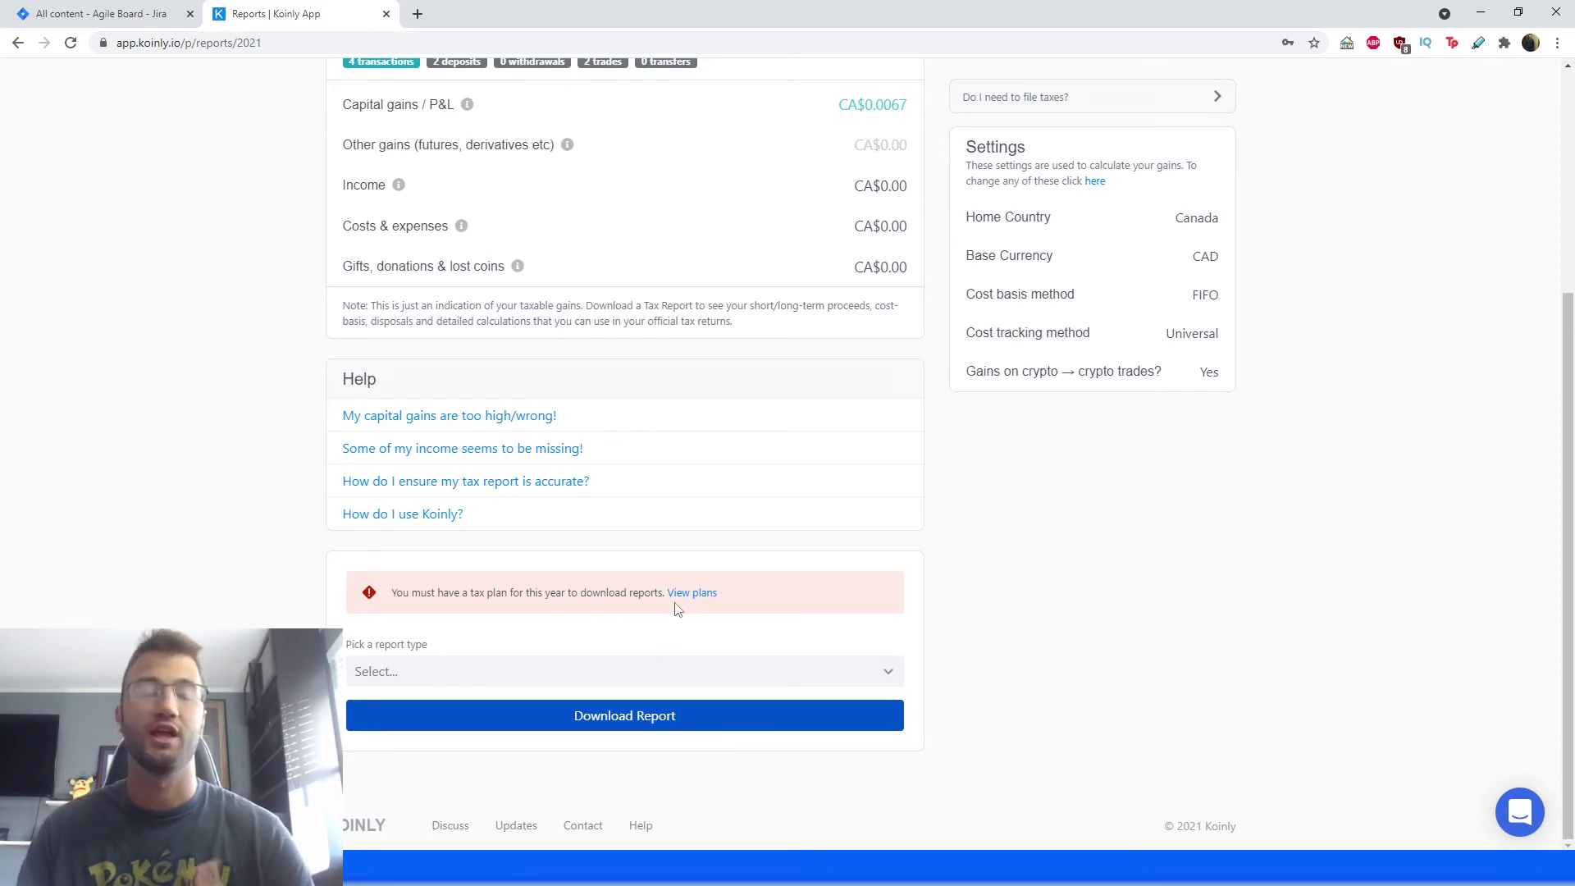
click(628, 671)
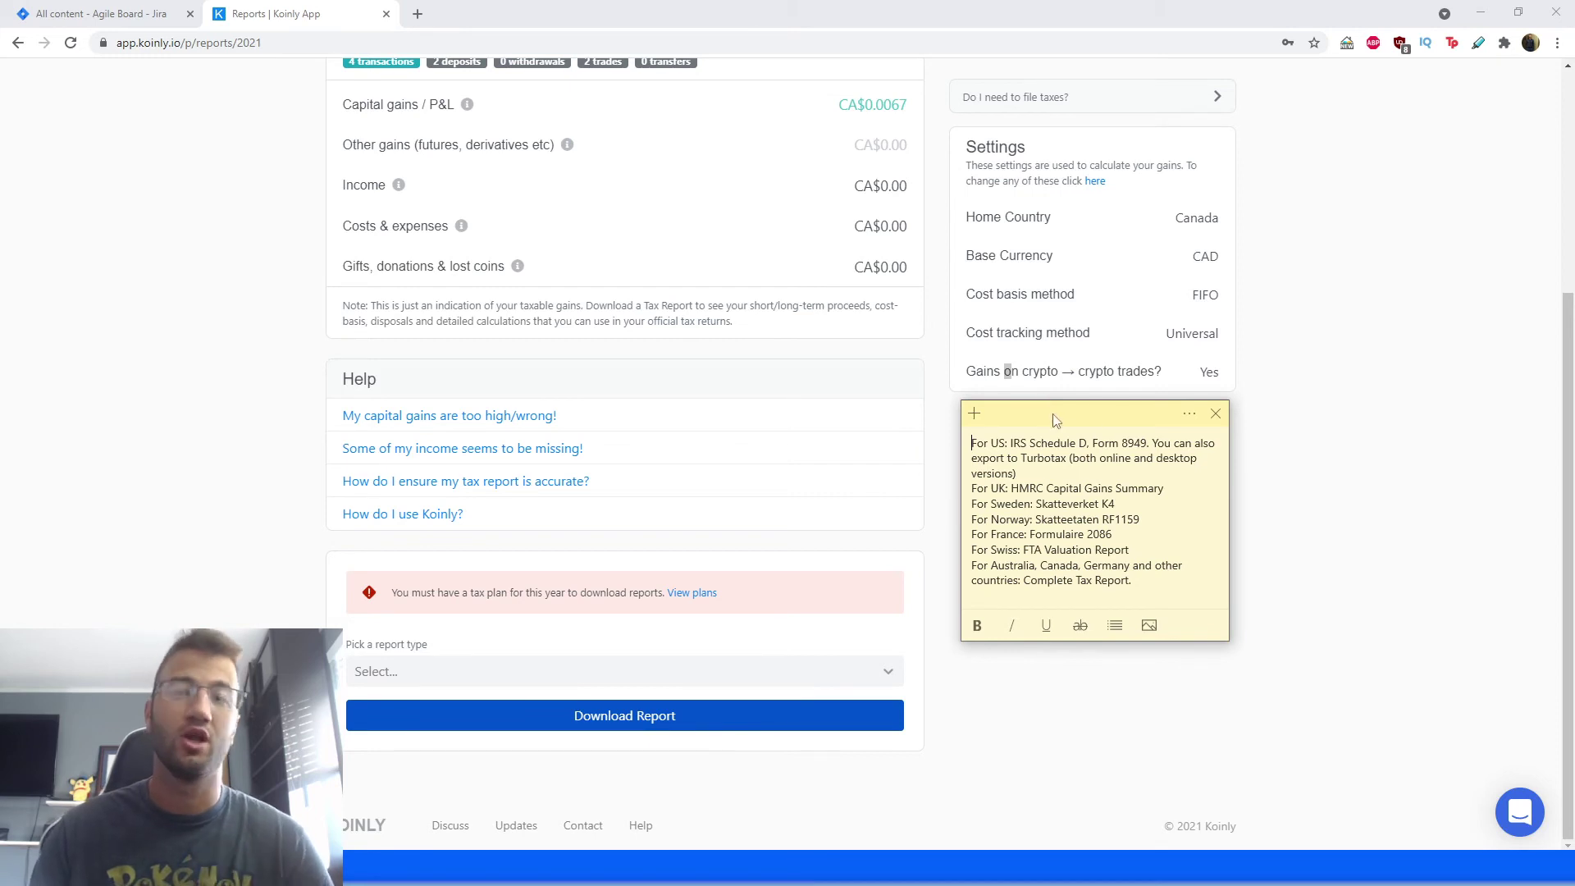
drag(1053, 417, 1045, 425)
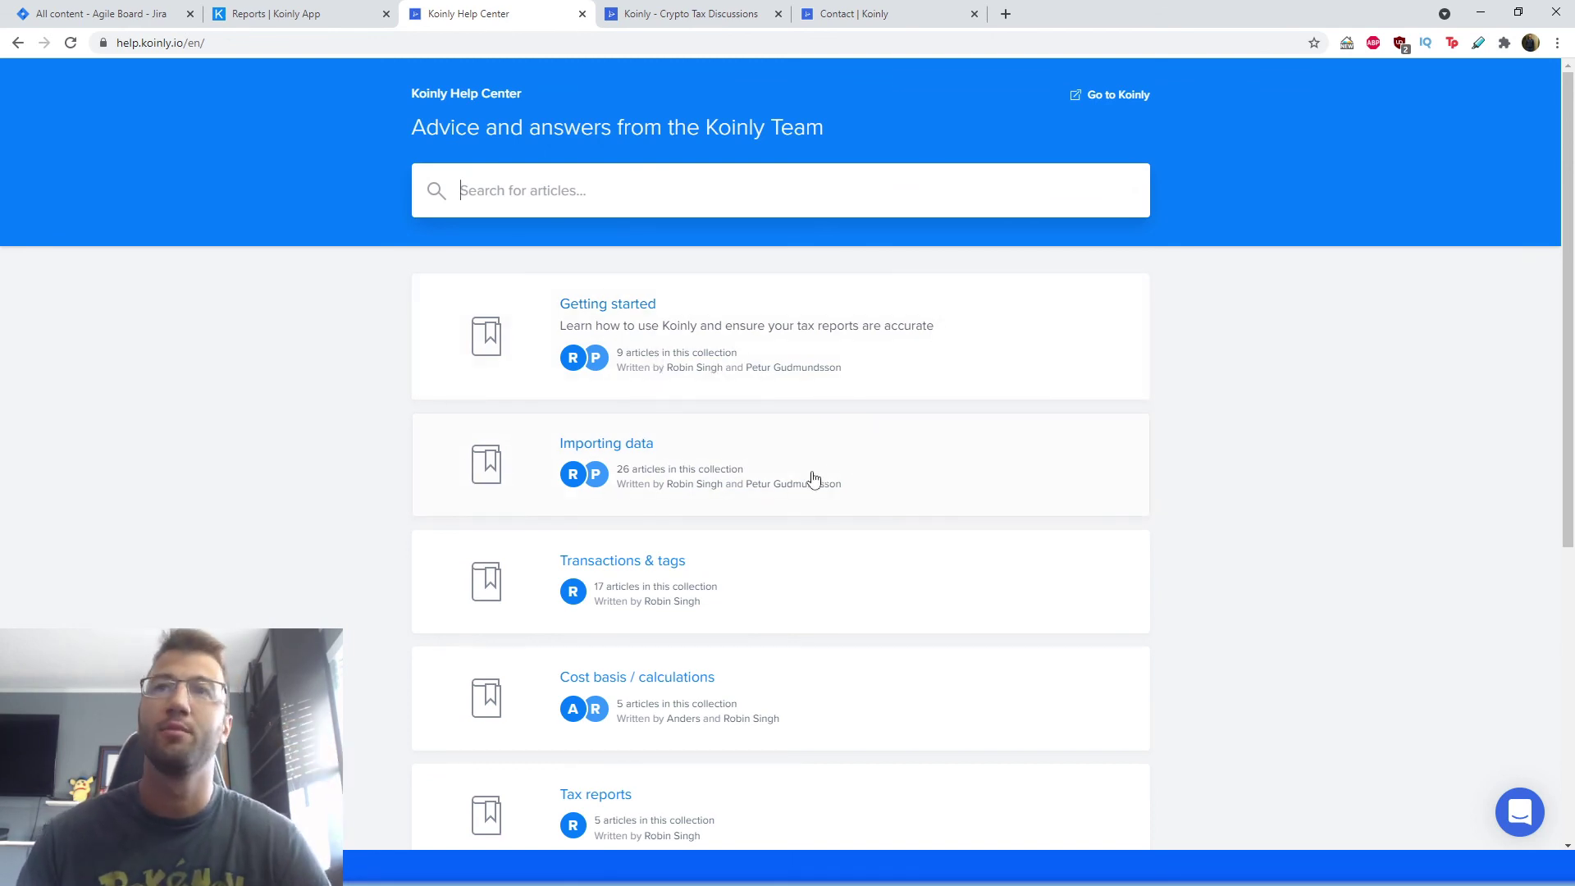
Look over the Koinly Help Center article collections, the discussion forum, and the contact page
scroll(676, 533, down, 2)
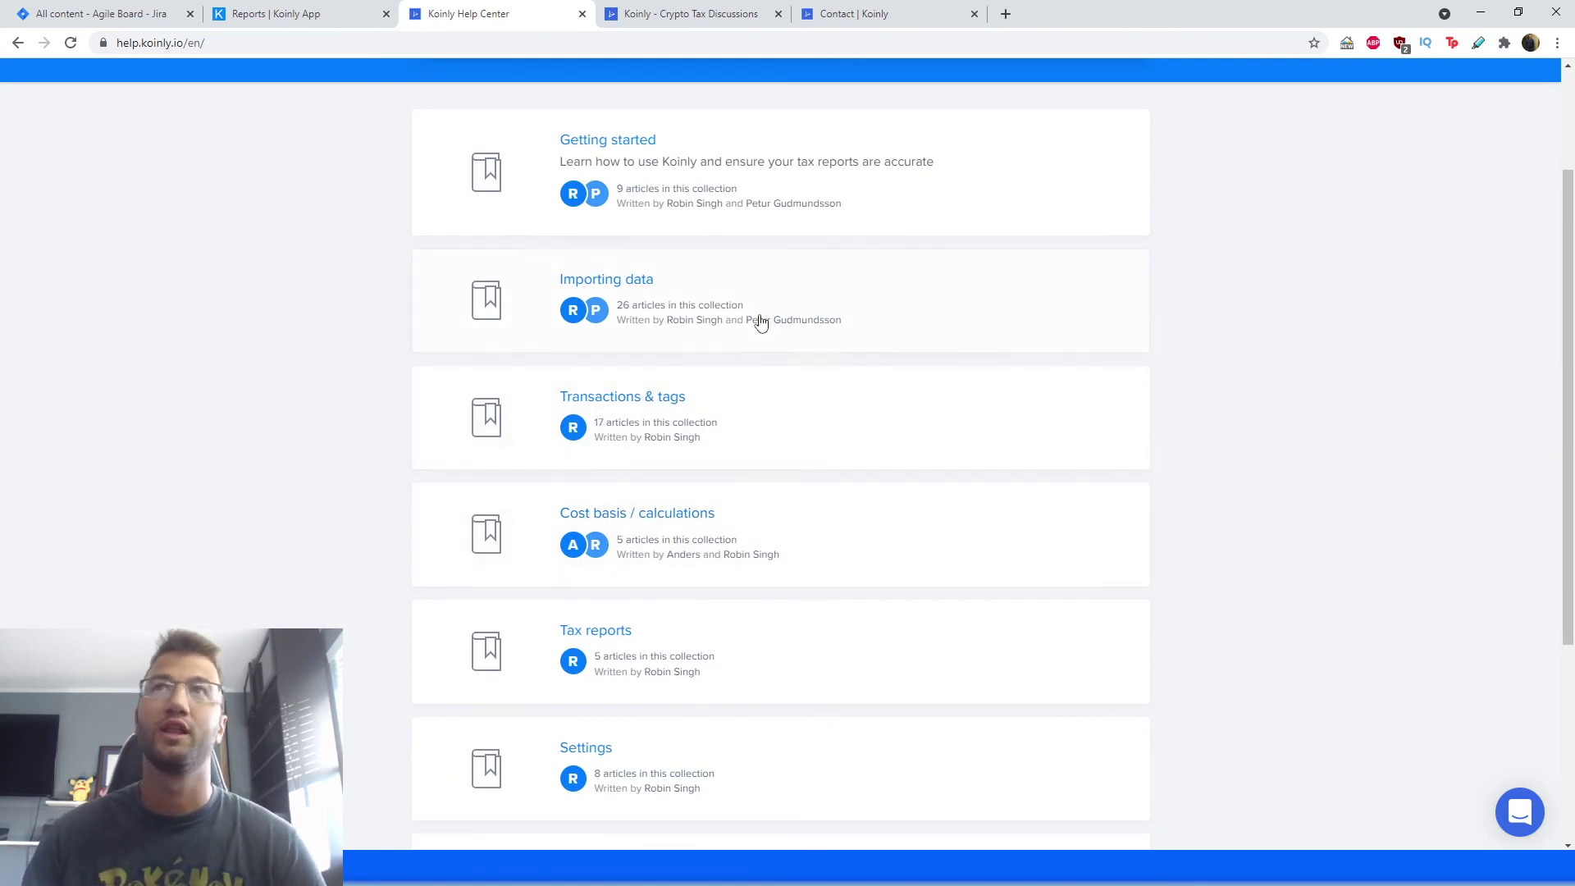
click(669, 15)
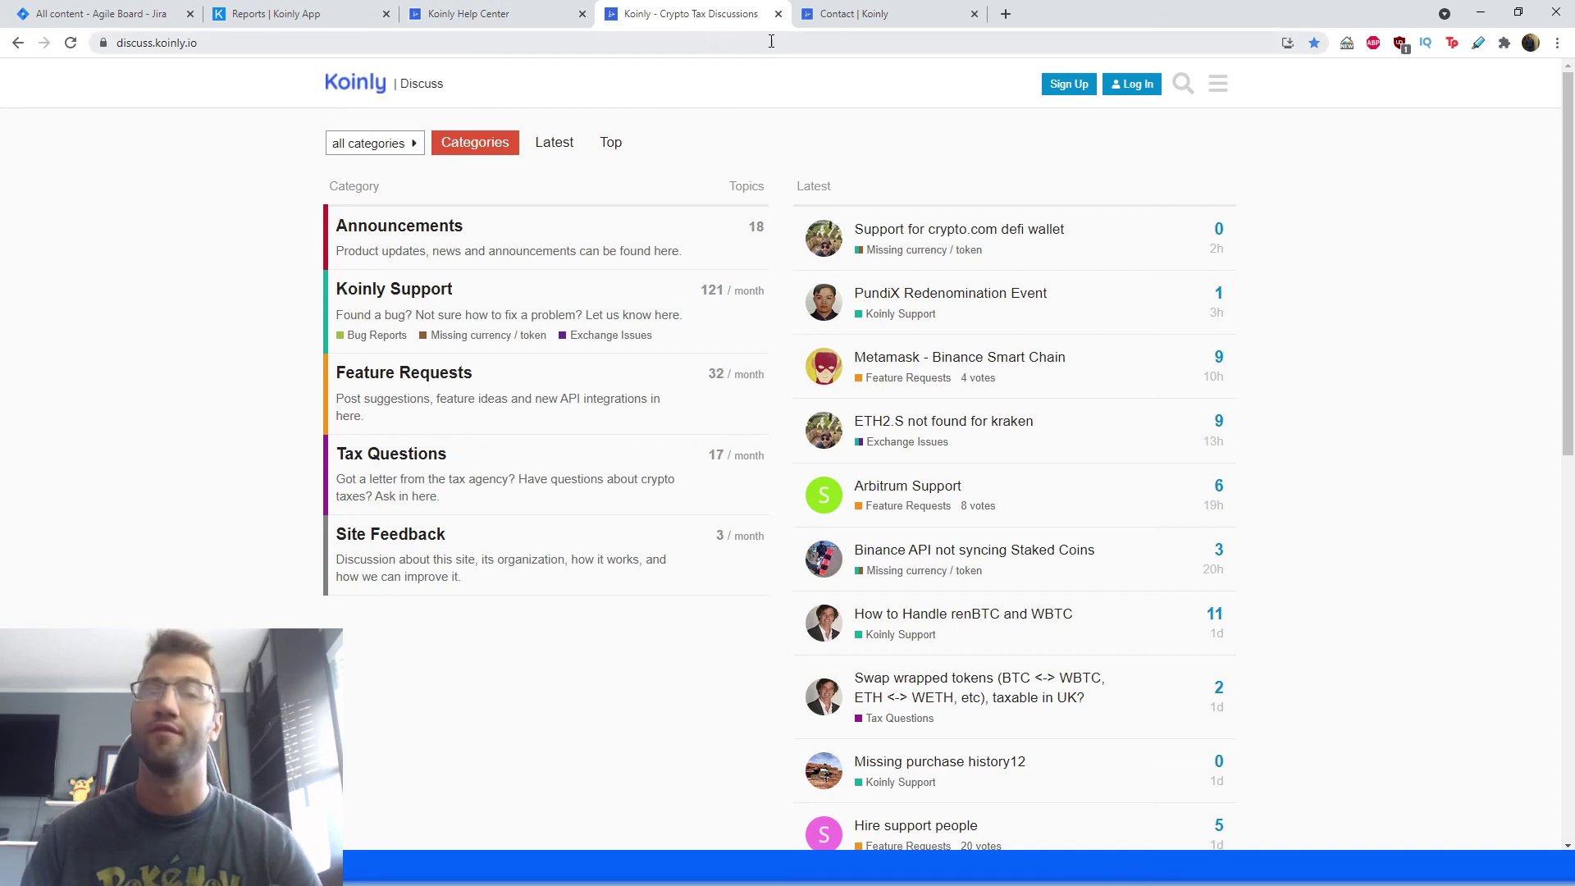
click(890, 14)
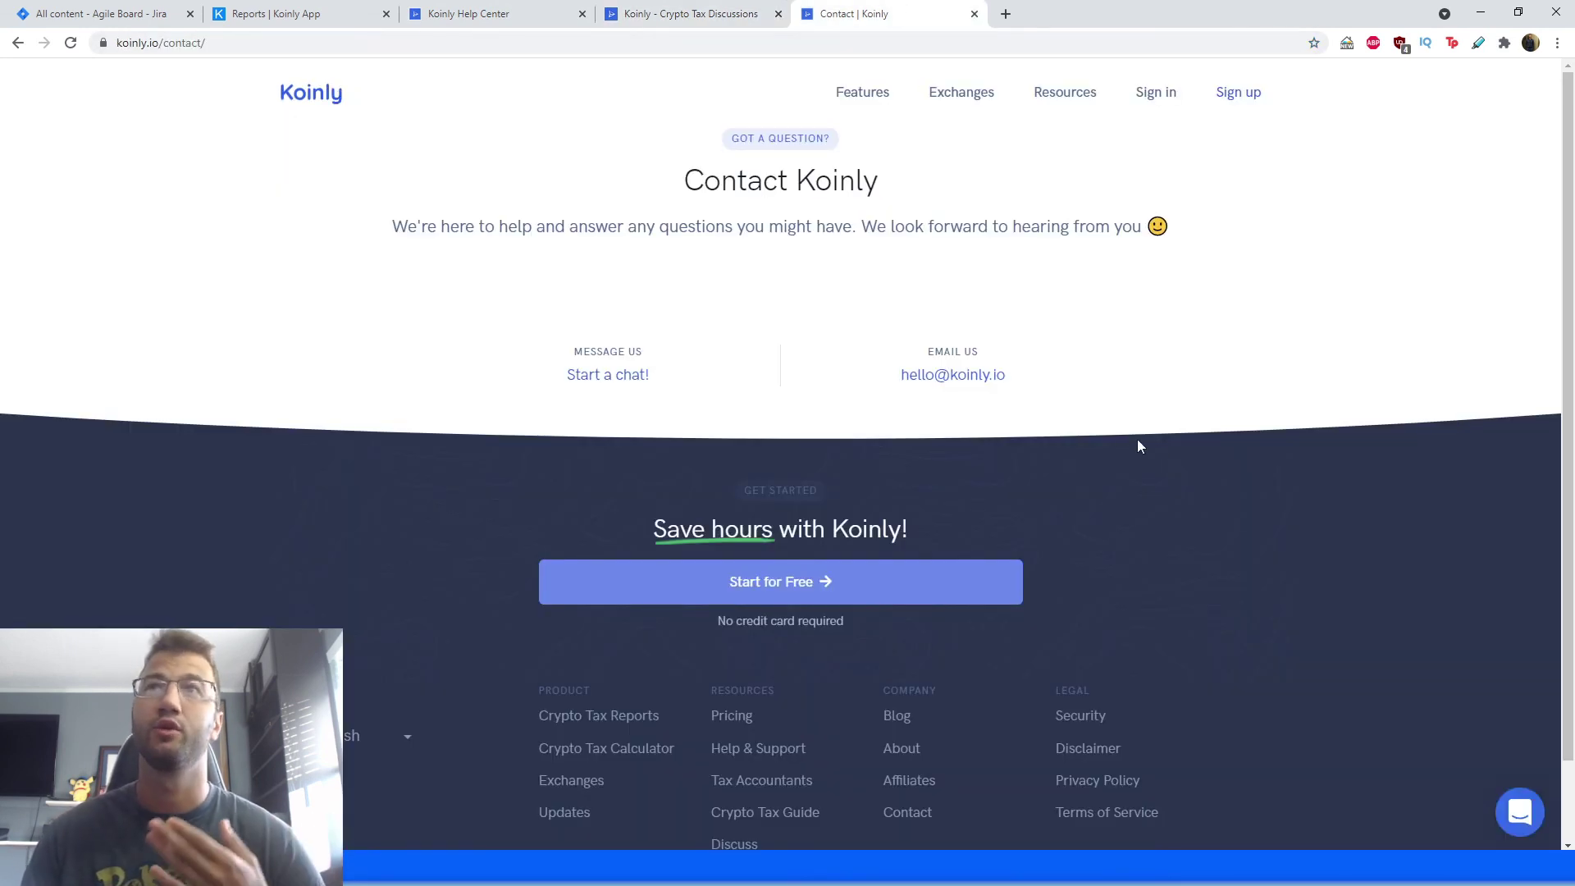